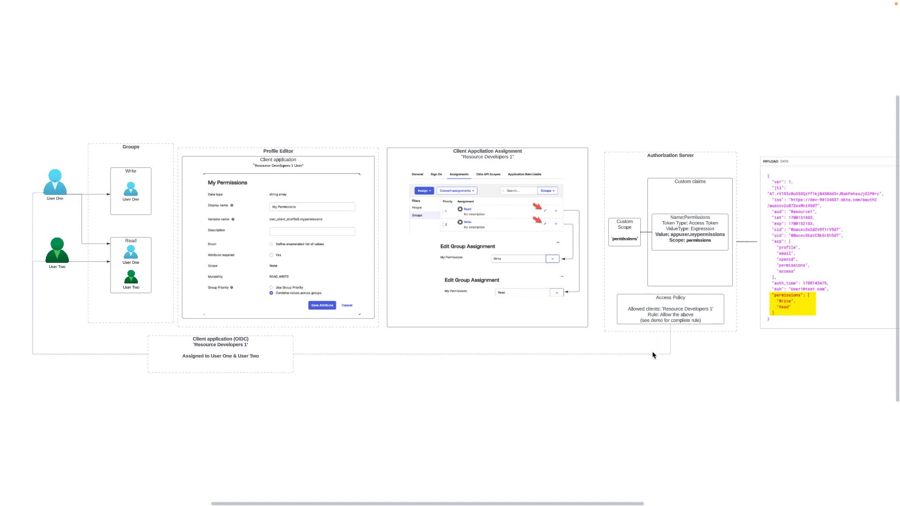
# Switch to the Firefox window holding the Access Token Injection diagram and bring up the Okta admin console.
pyautogui.hotkey('ctrl', 'Right')
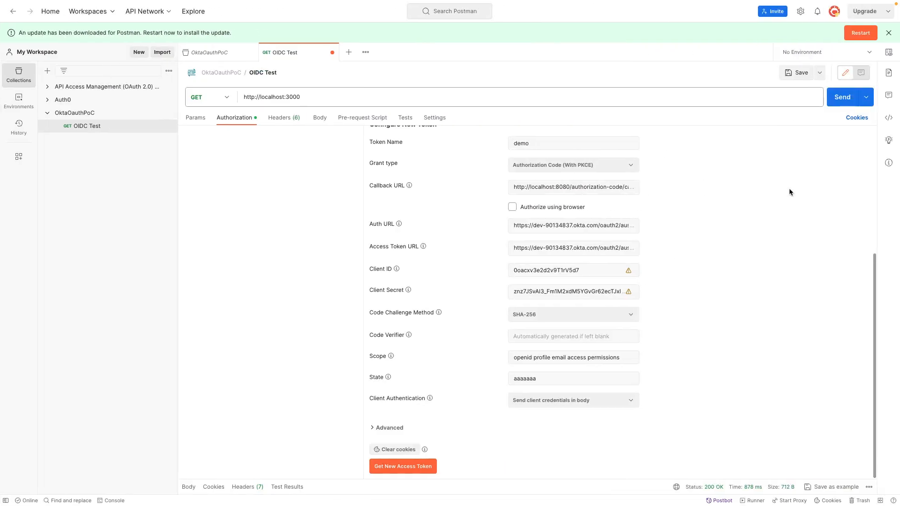
pyautogui.moveTo(899, 106)
pyautogui.rightClick(884, 85)
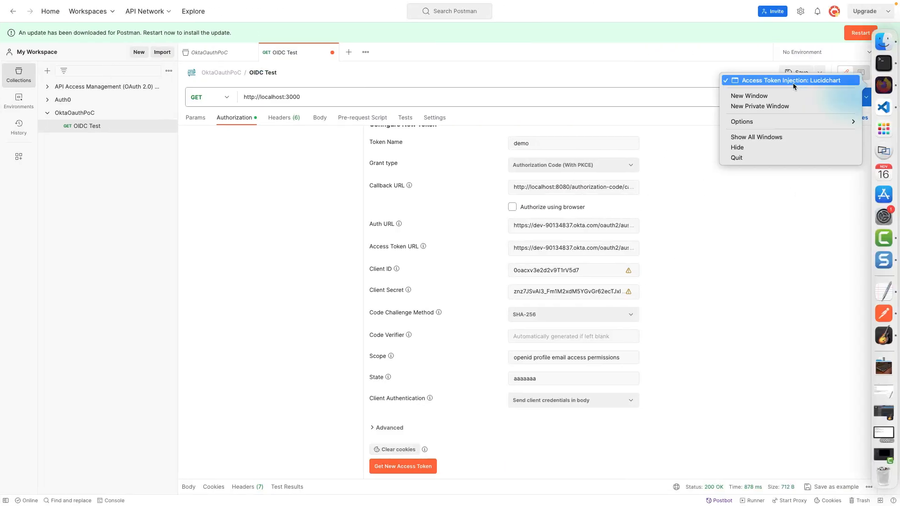
pyautogui.click(792, 83)
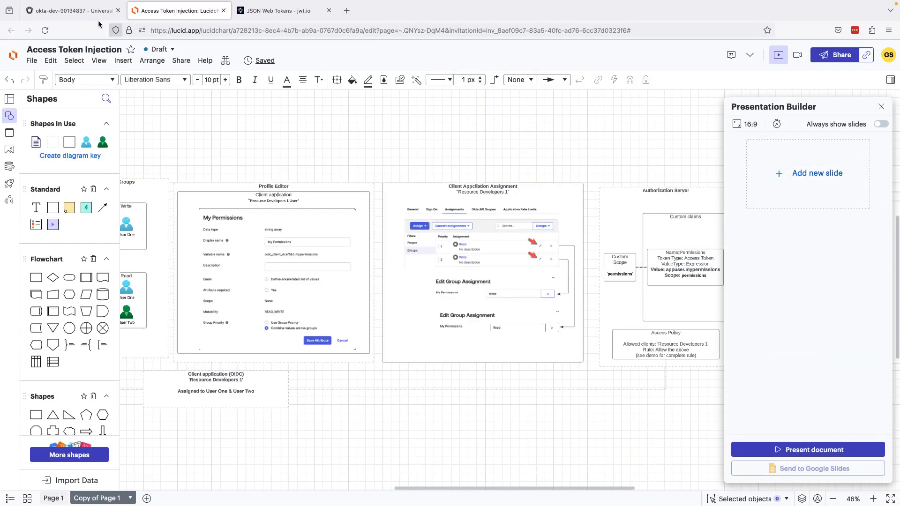
pyautogui.click(78, 15)
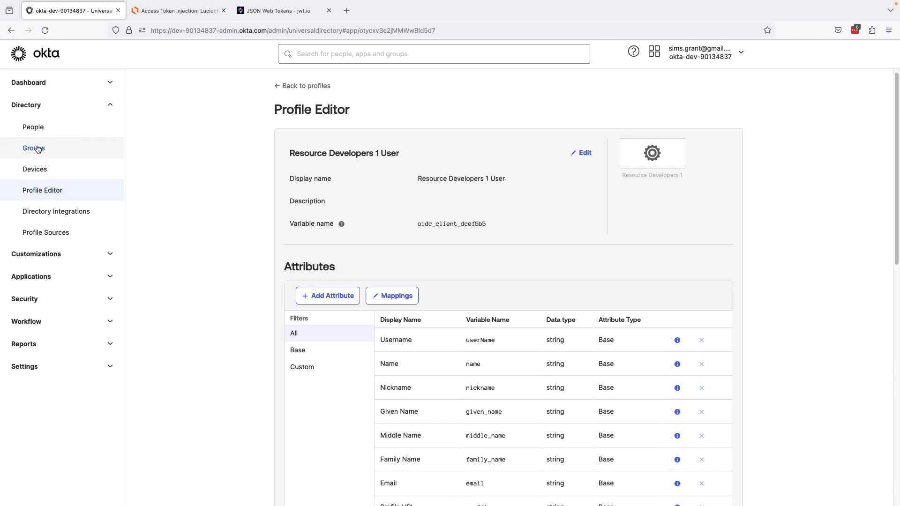
# Open User One from the people directory and review the profile attributes and group memberships.
pyautogui.click(48, 127)
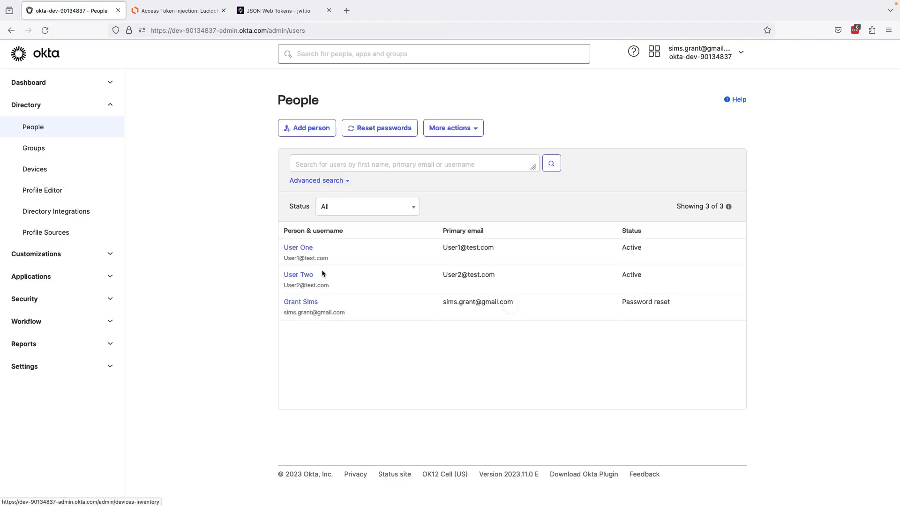
pyautogui.click(301, 249)
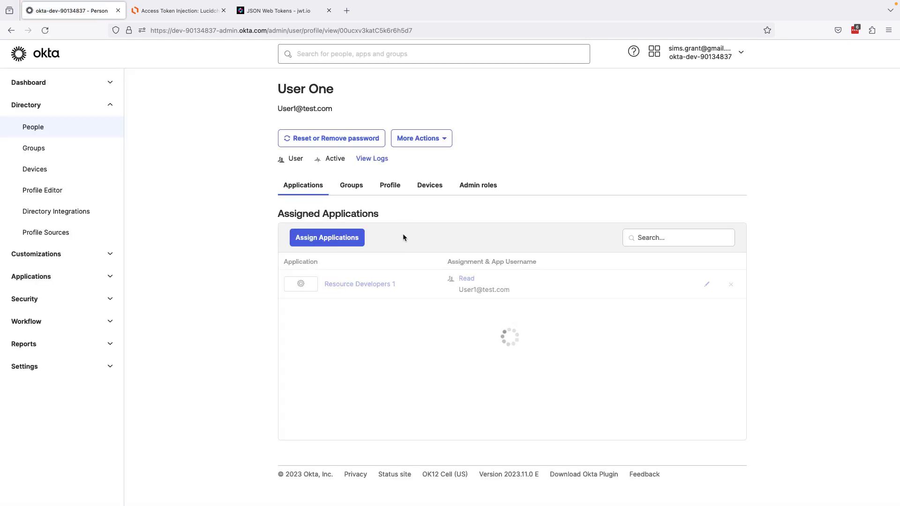
pyautogui.click(388, 186)
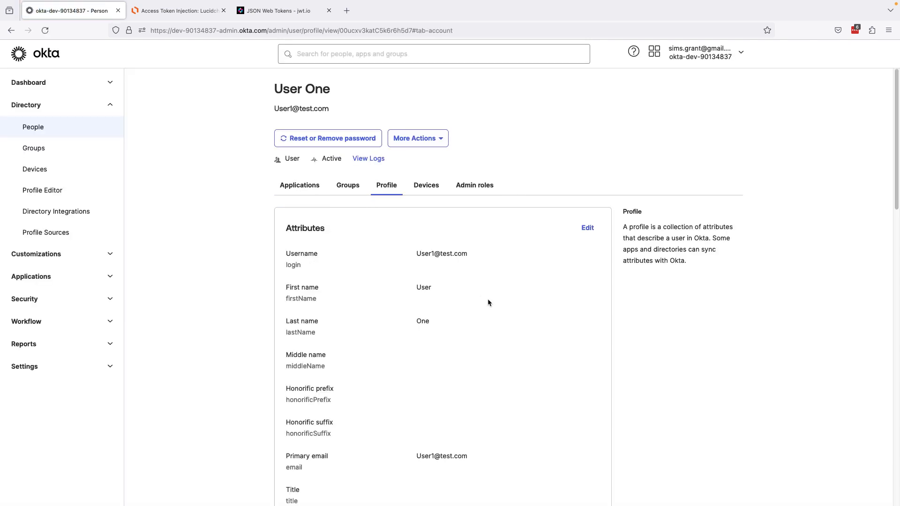
pyautogui.scroll(-15, 487, 300)
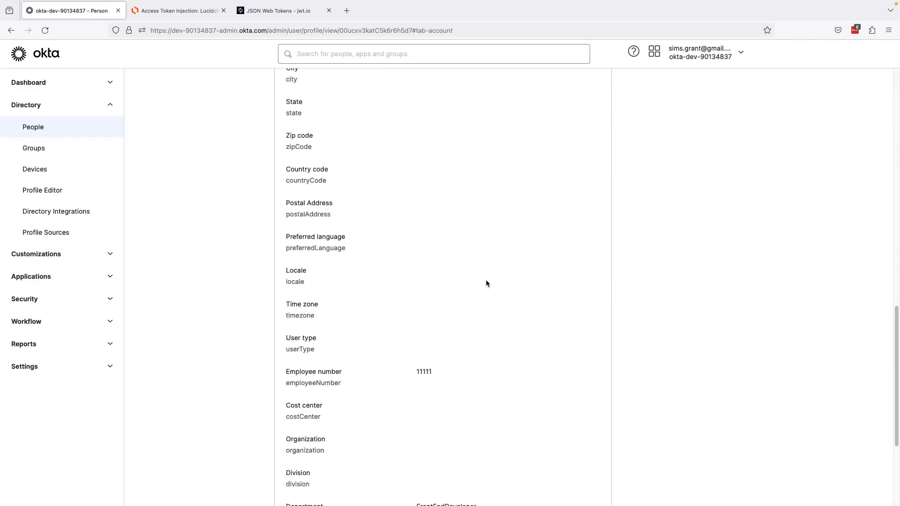
pyautogui.scroll(-4, 486, 283)
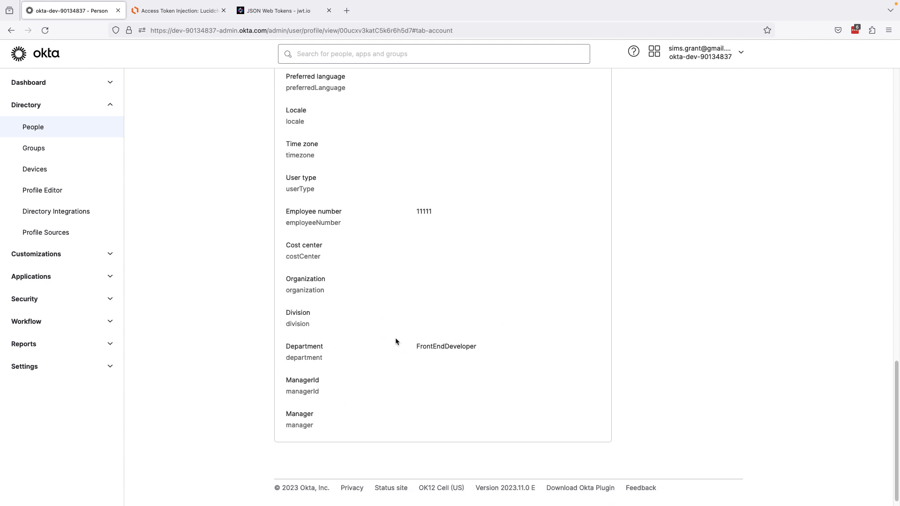
pyautogui.scroll(14, 395, 341)
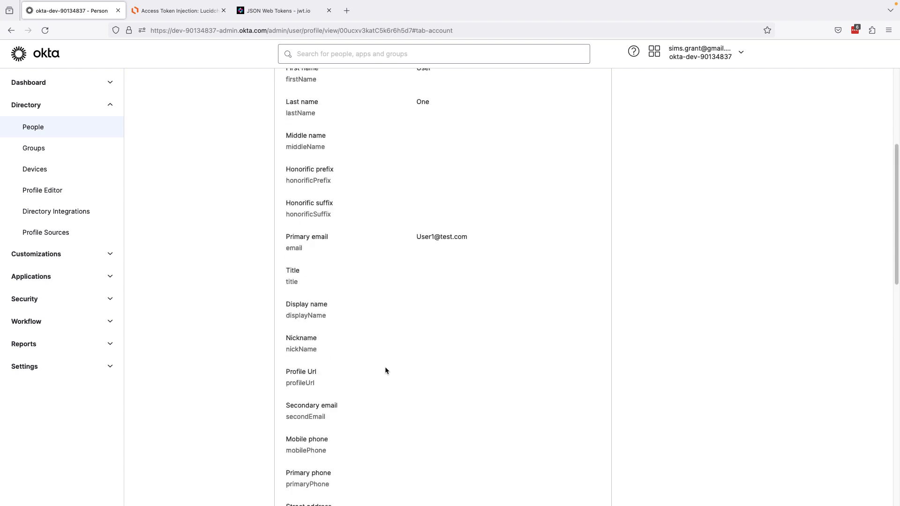
pyautogui.scroll(5, 384, 367)
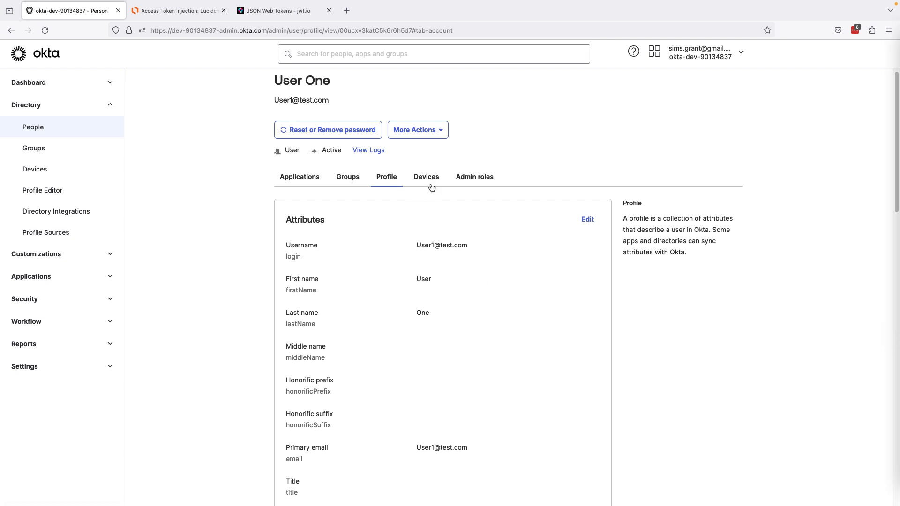
pyautogui.click(349, 178)
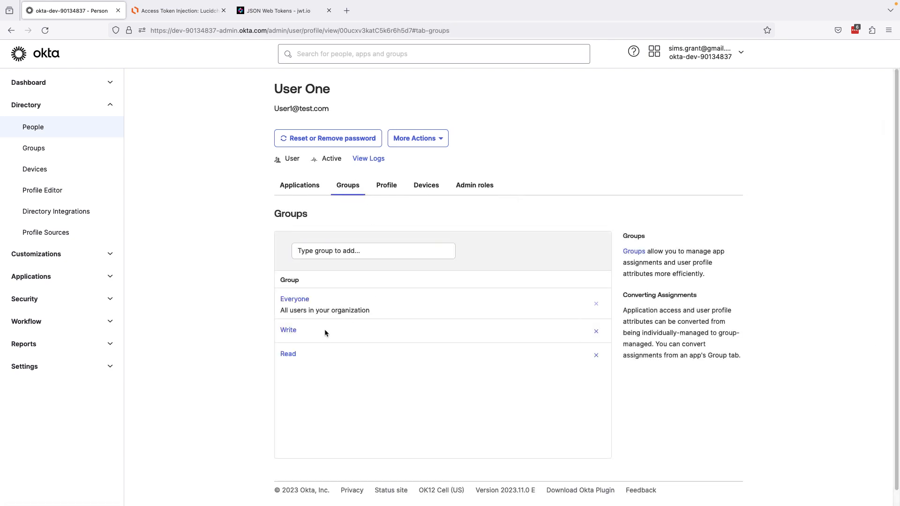
# Return to the people directory and check which groups User Two belongs to.
pyautogui.click(37, 134)
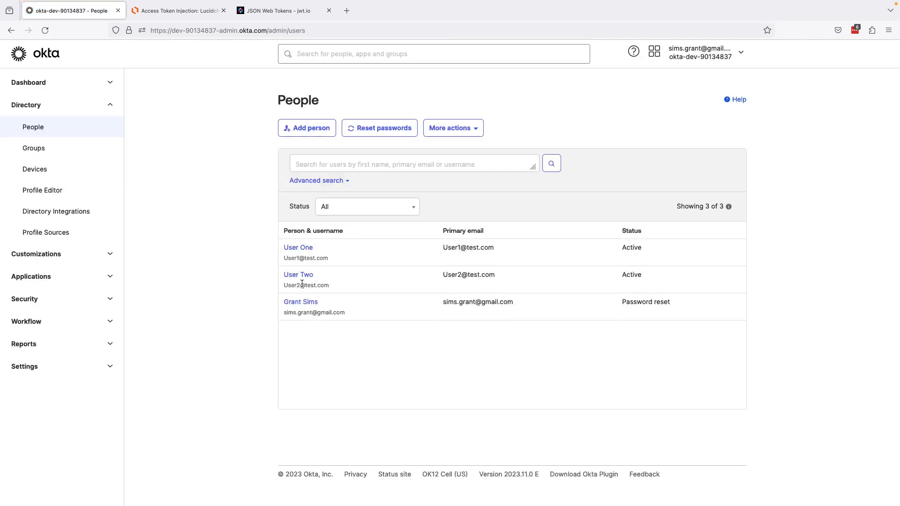
pyautogui.click(298, 276)
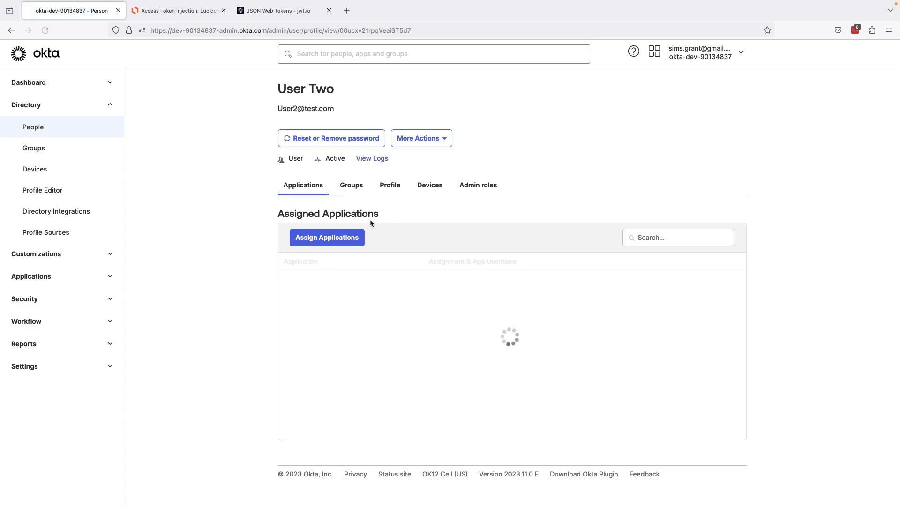
pyautogui.click(355, 191)
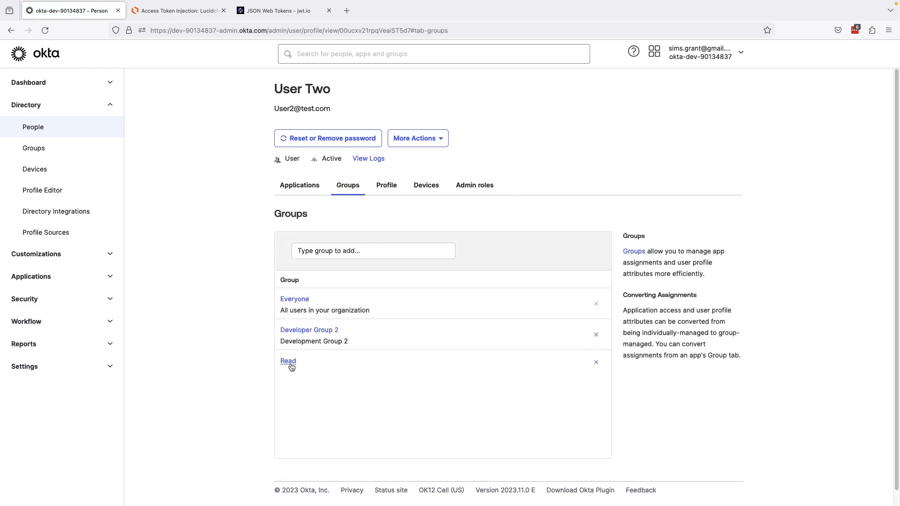
# Examine the custom My Permissions attribute's data type and group priority in the Resource Developers 1 User profile, closing it without saving.
pyautogui.click(61, 191)
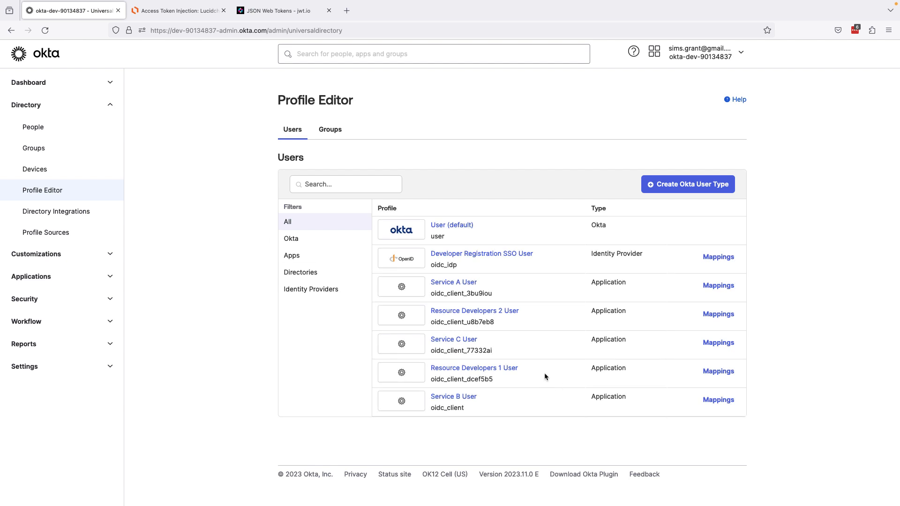
pyautogui.click(482, 372)
pyautogui.scroll(-3, 531, 340)
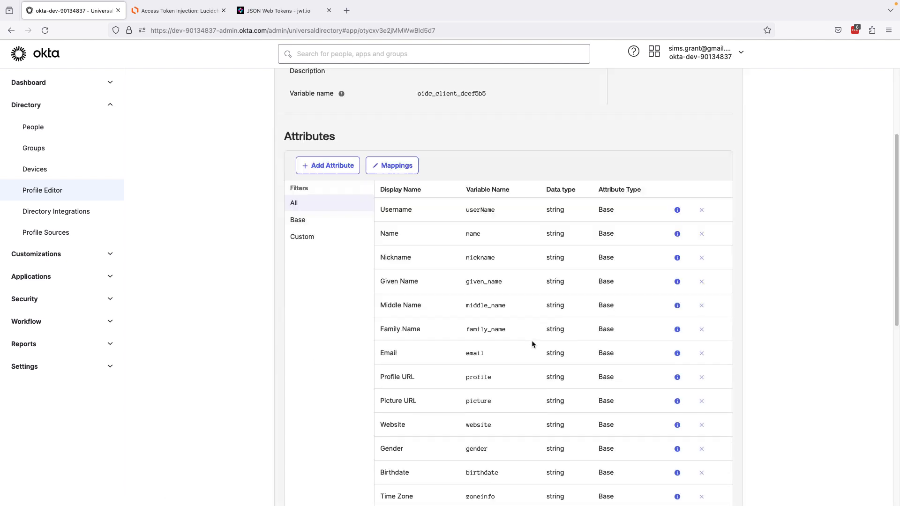
pyautogui.scroll(-5, 531, 340)
pyautogui.moveTo(381, 377); pyautogui.dragTo(682, 385)
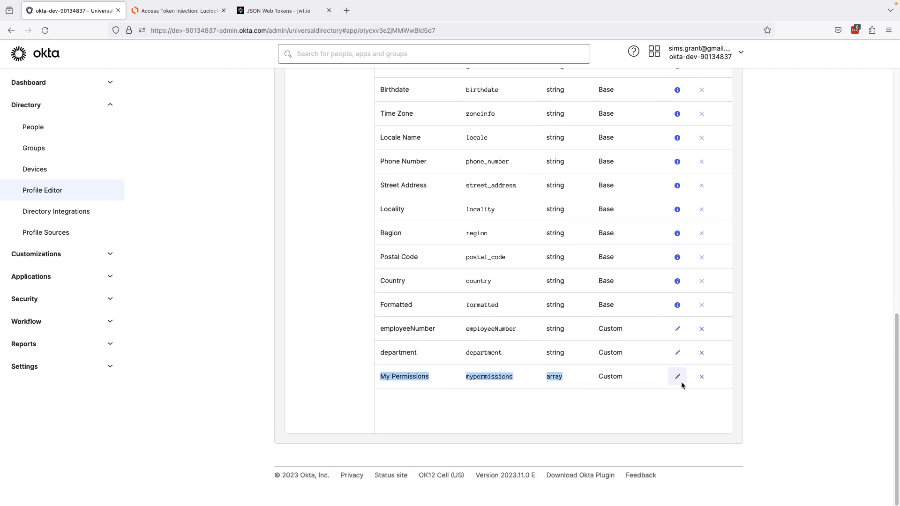
pyautogui.click(683, 386)
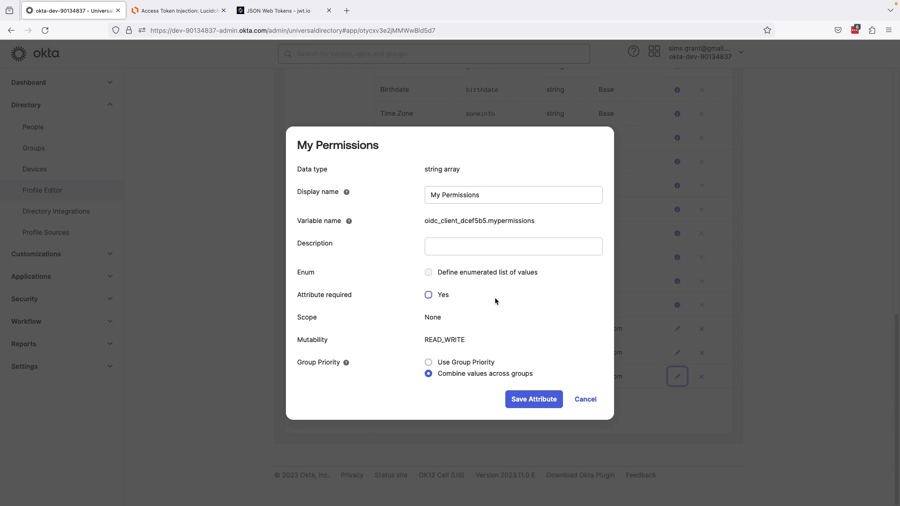
pyautogui.moveTo(422, 172); pyautogui.dragTo(467, 170)
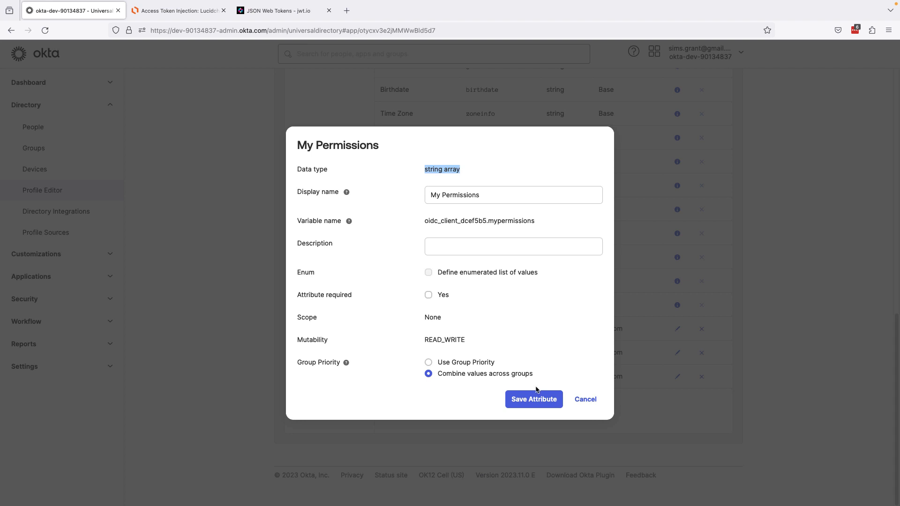
pyautogui.click(585, 400)
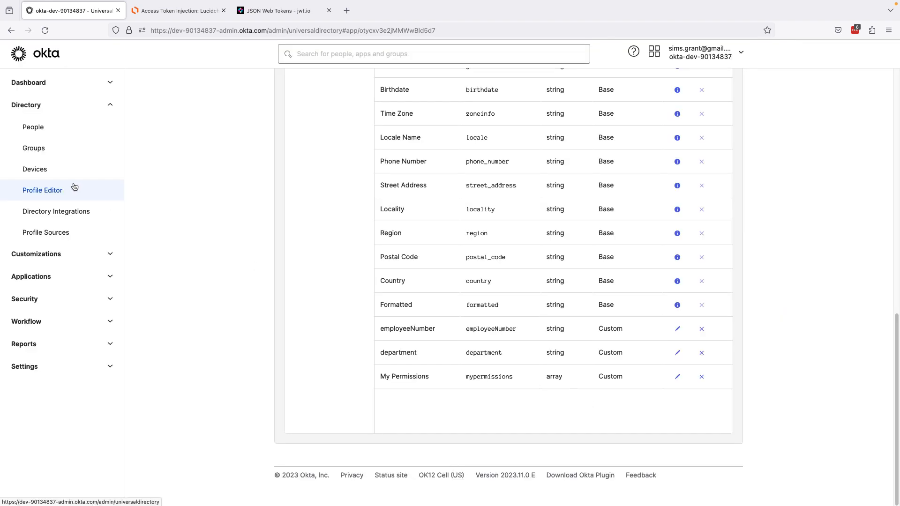
# Open the Resource Developers 1 application and show its assignments.
pyautogui.click(48, 276)
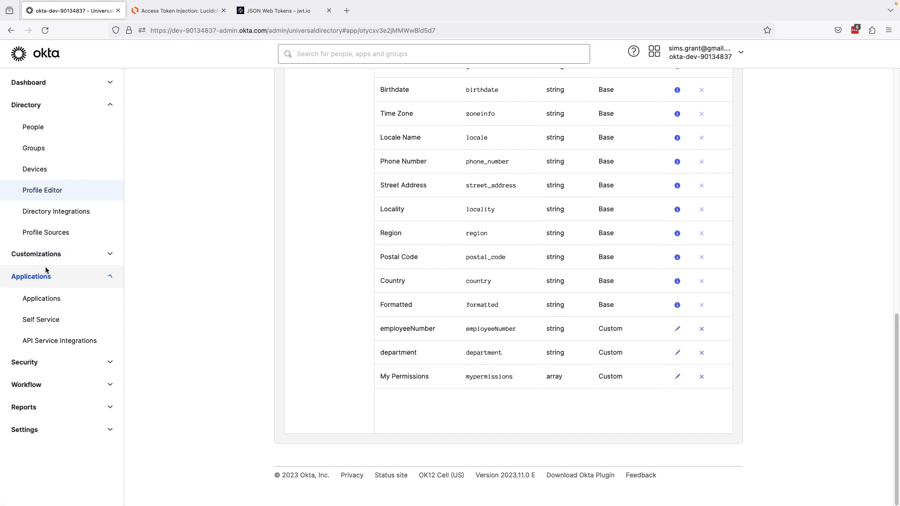
pyautogui.click(53, 300)
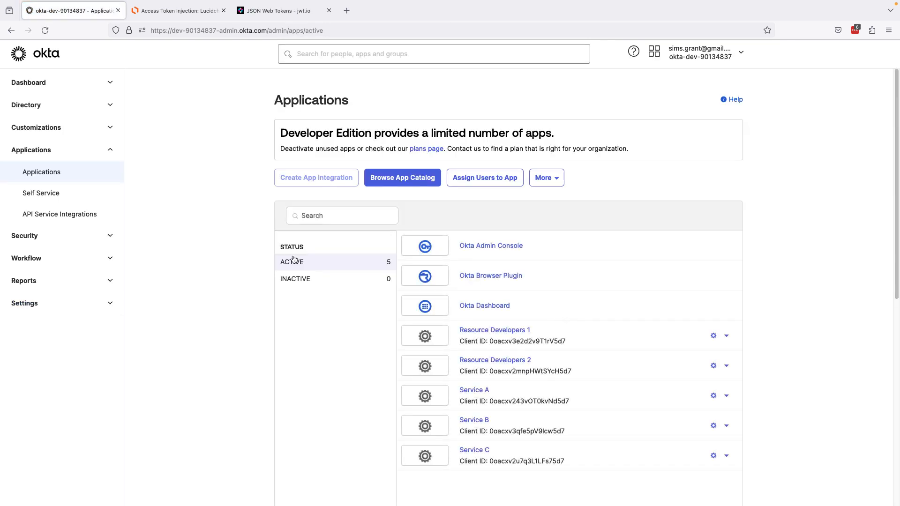
pyautogui.click(506, 336)
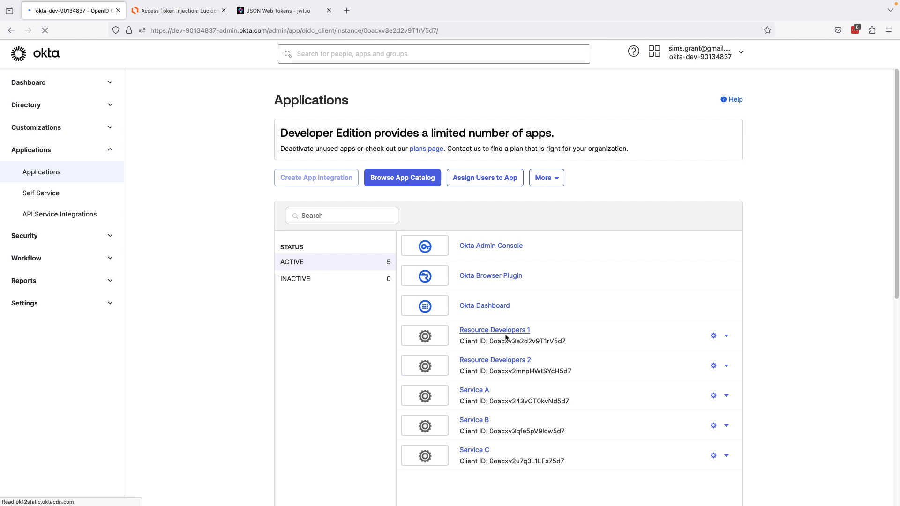
pyautogui.click(387, 158)
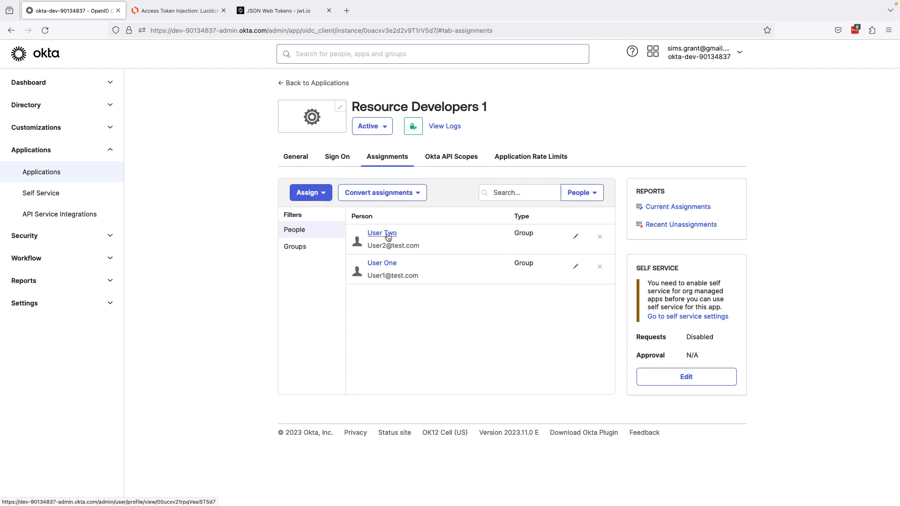
# Inspect the My Permissions value in User Two's application assignment and close it without saving.
pyautogui.click(575, 236)
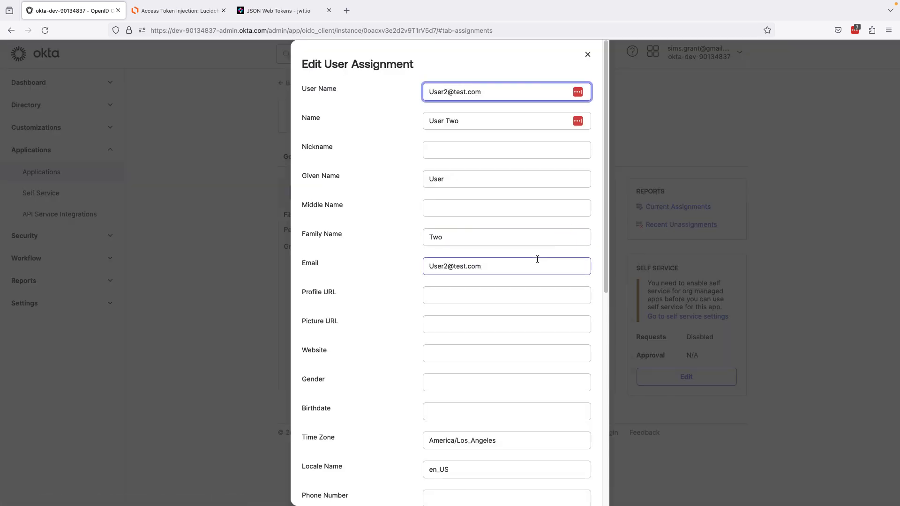
pyautogui.scroll(-8, 537, 258)
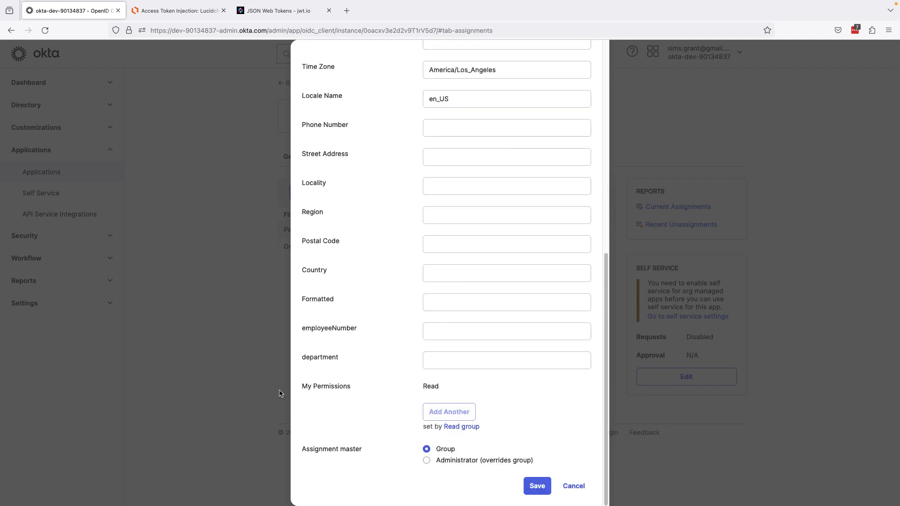
pyautogui.moveTo(301, 387); pyautogui.dragTo(353, 388)
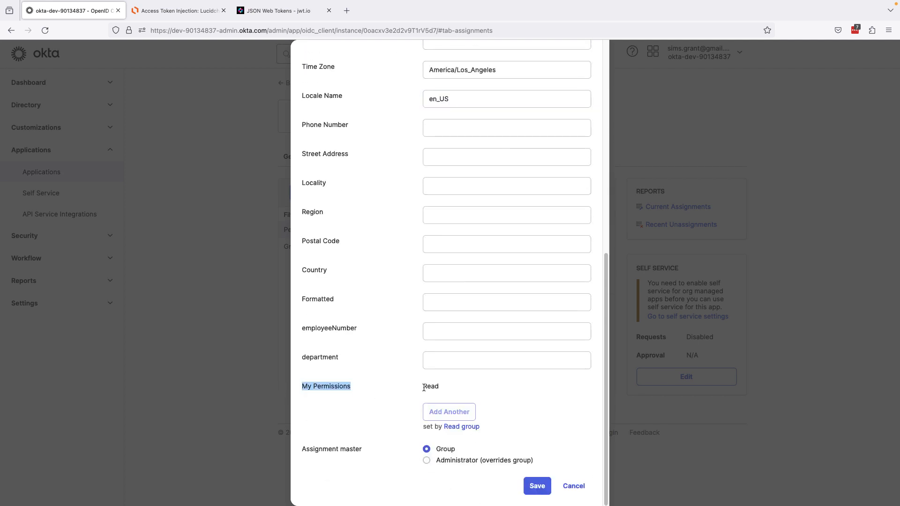
pyautogui.moveTo(424, 387); pyautogui.dragTo(451, 391)
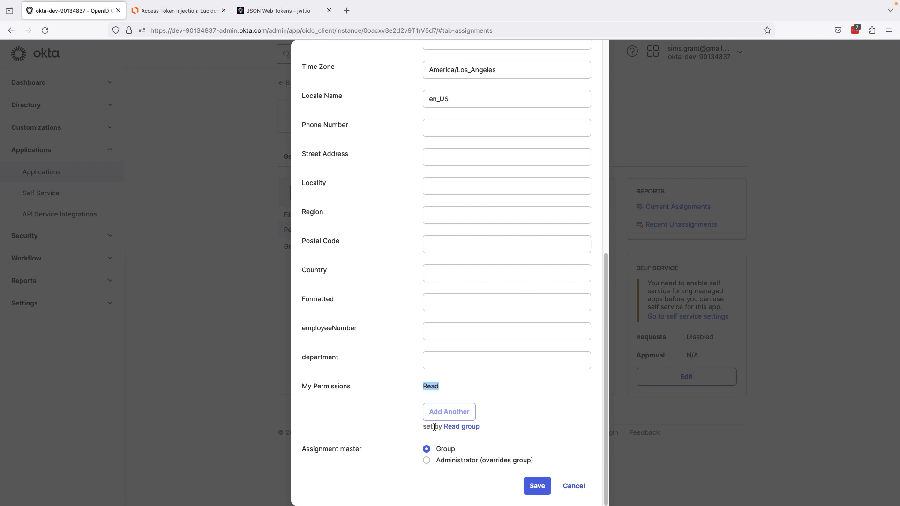
pyautogui.click(574, 486)
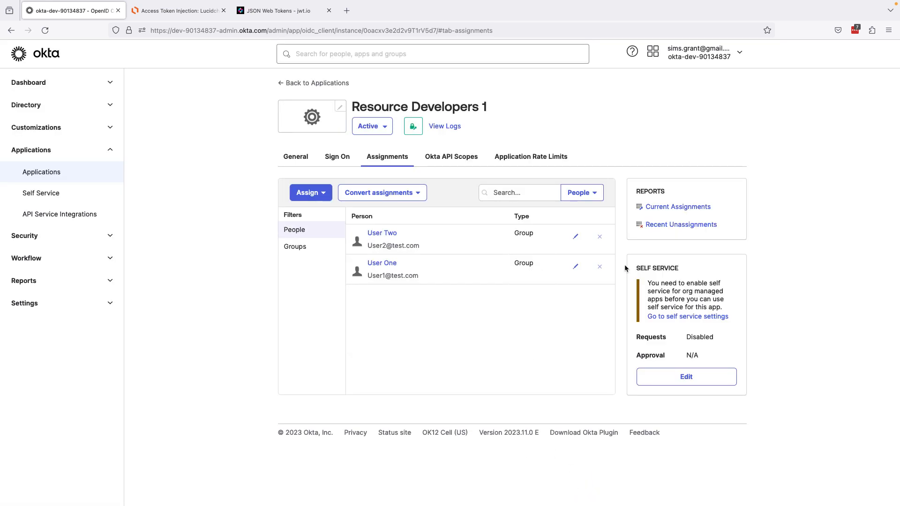
# Inspect the My Permissions values in User One's application assignment and close it without saving.
pyautogui.click(576, 266)
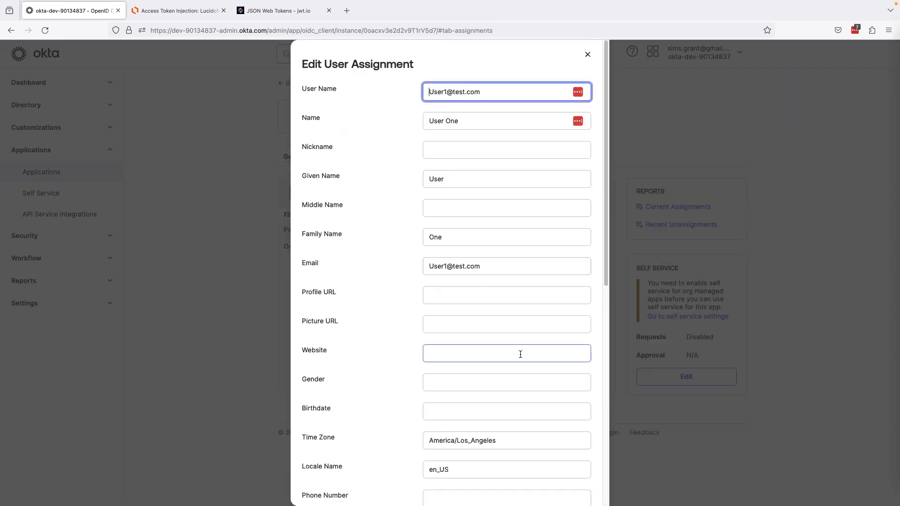
pyautogui.scroll(-10, 520, 354)
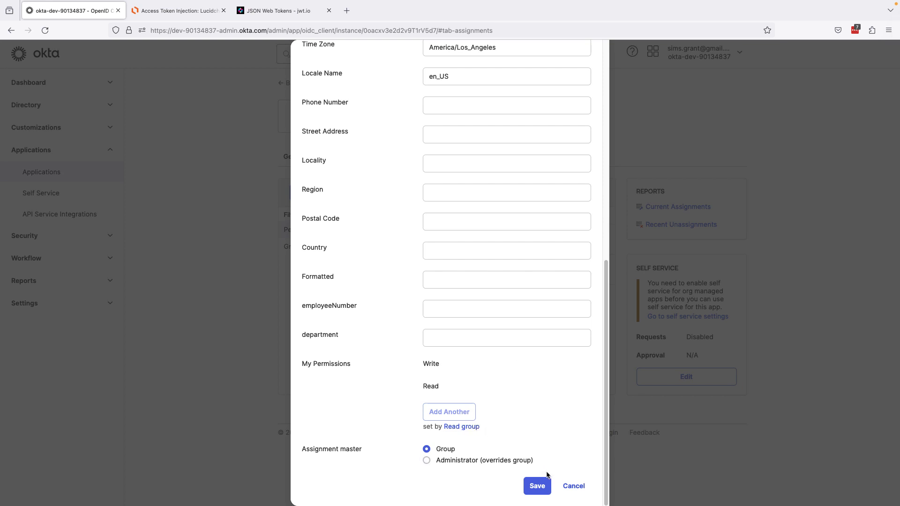
pyautogui.moveTo(442, 400); pyautogui.dragTo(420, 362)
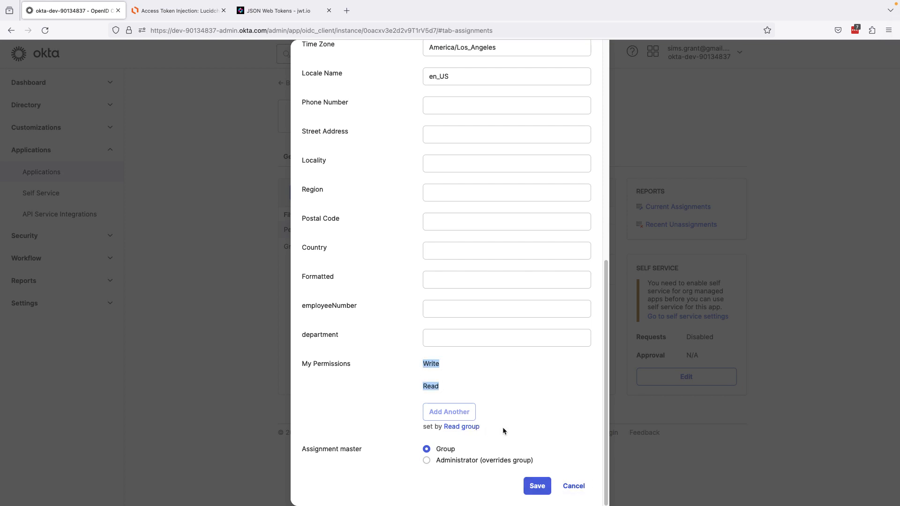
pyautogui.click(574, 487)
# Inspect the My Permissions values in the Read and Write group assignments, closing each without saving.
pyautogui.click(296, 246)
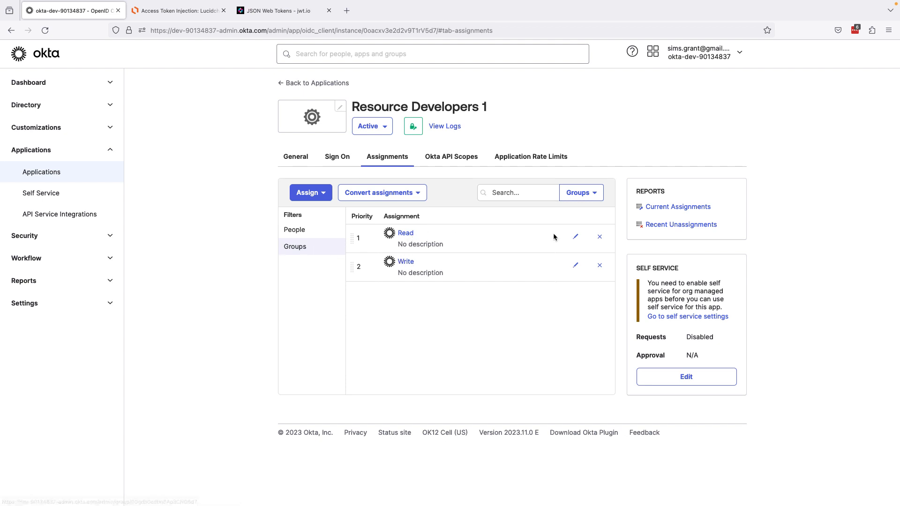
pyautogui.click(576, 237)
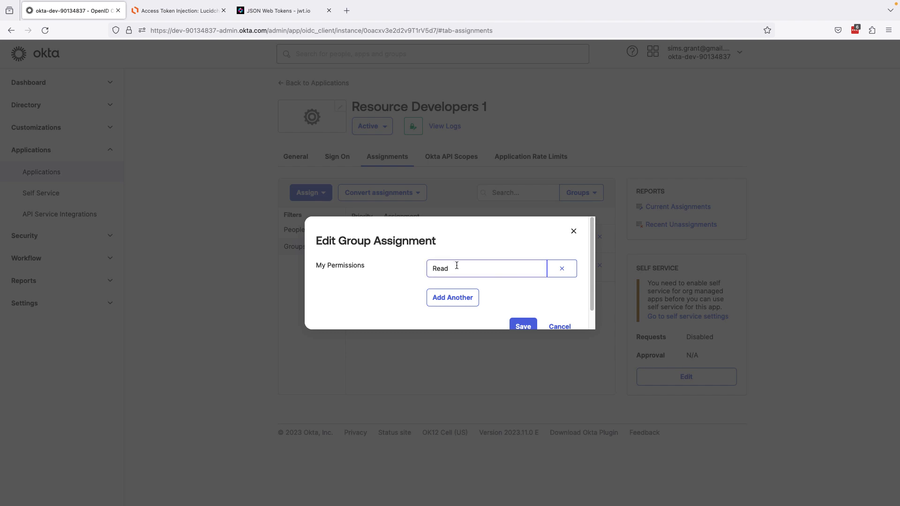
pyautogui.moveTo(458, 263); pyautogui.dragTo(412, 265)
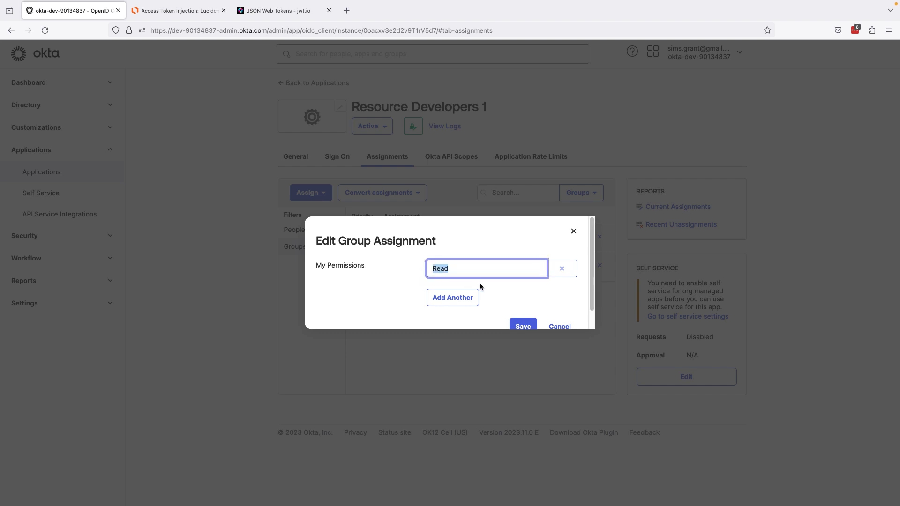
pyautogui.click(559, 327)
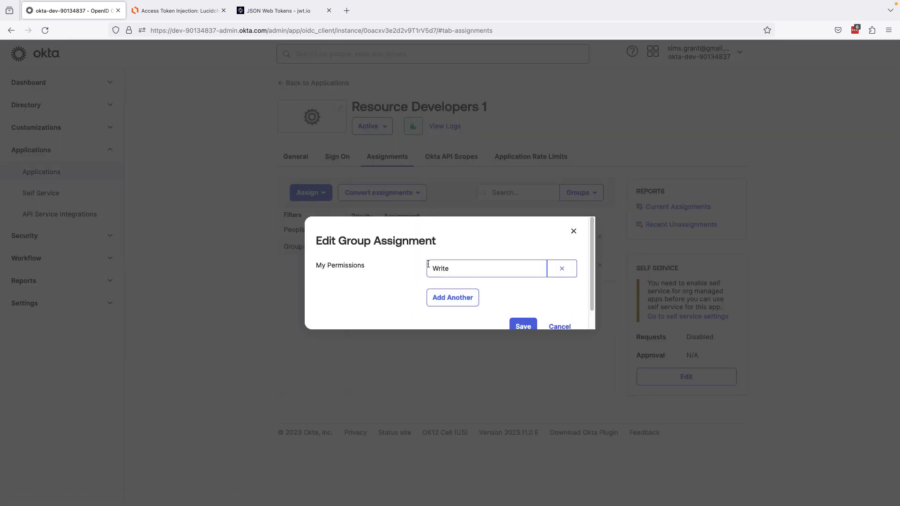
pyautogui.click(556, 325)
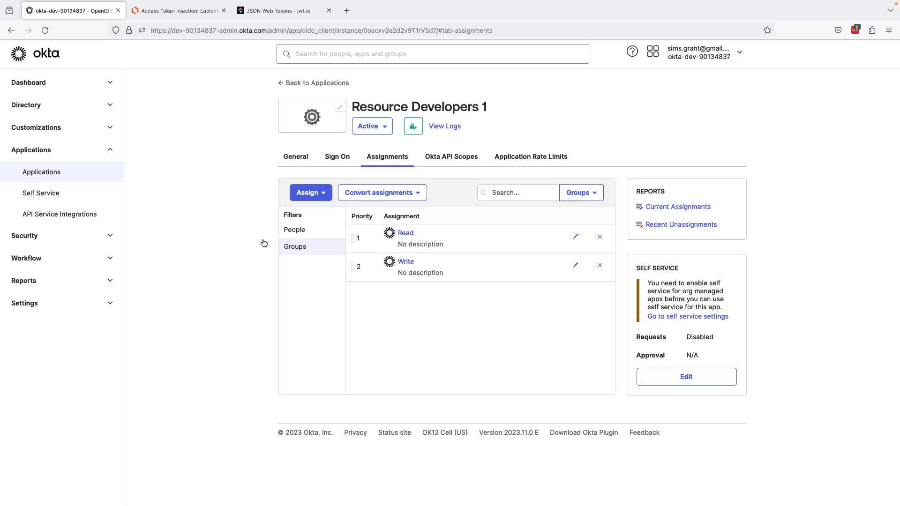
# Open the Authorizer for Resource 1 authorization server from the API security settings.
pyautogui.click(72, 235)
pyautogui.scroll(-3, 60, 432)
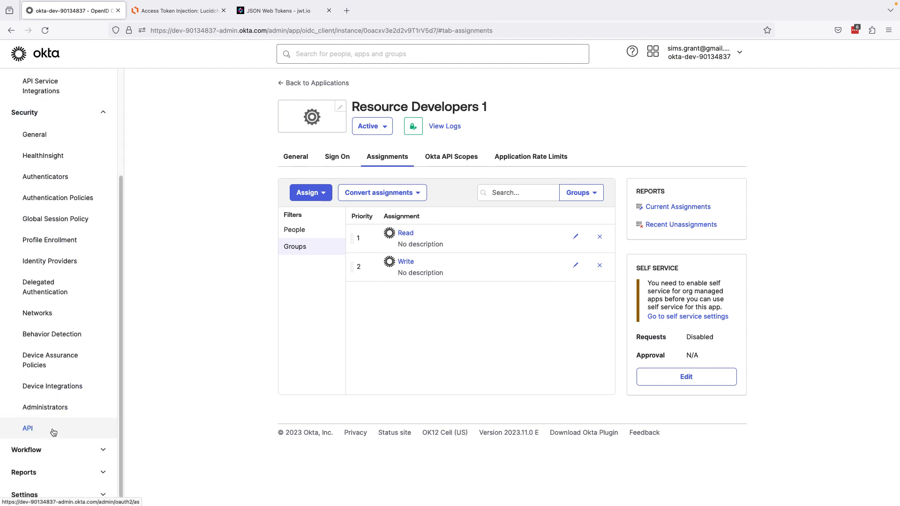
pyautogui.click(54, 428)
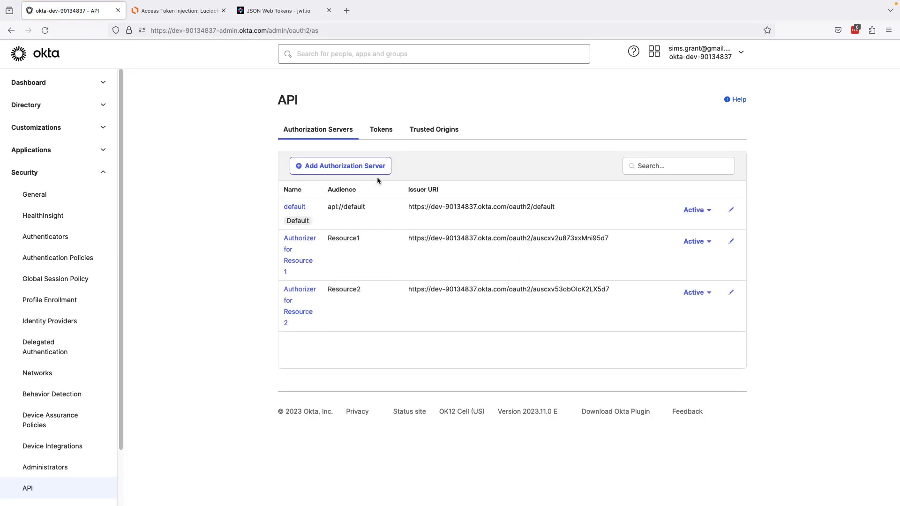
pyautogui.click(301, 239)
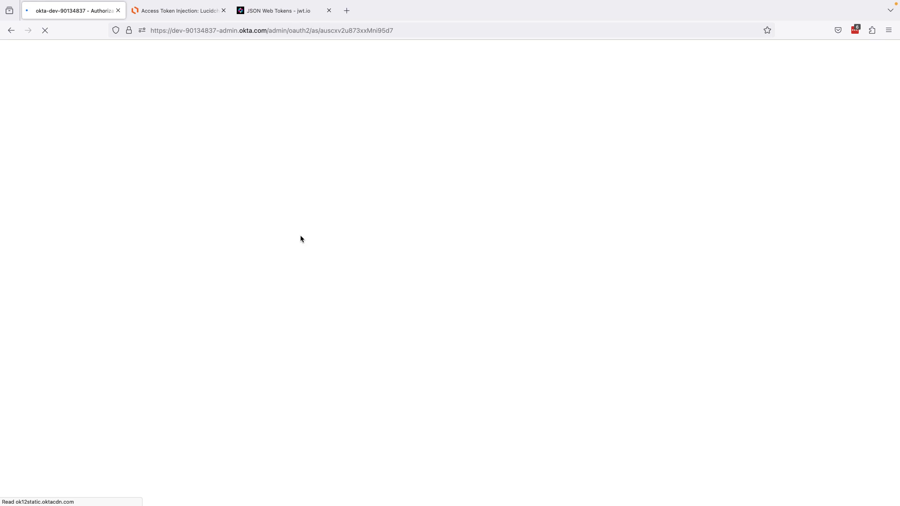
# Inspect the custom permissions scope of Authorizer for Resource 1 and close it without saving.
pyautogui.click(334, 167)
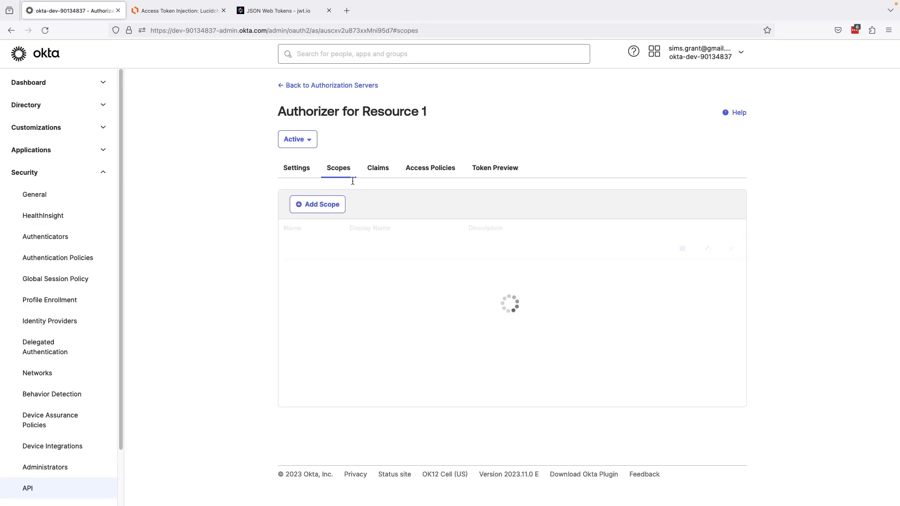
pyautogui.scroll(-10, 381, 356)
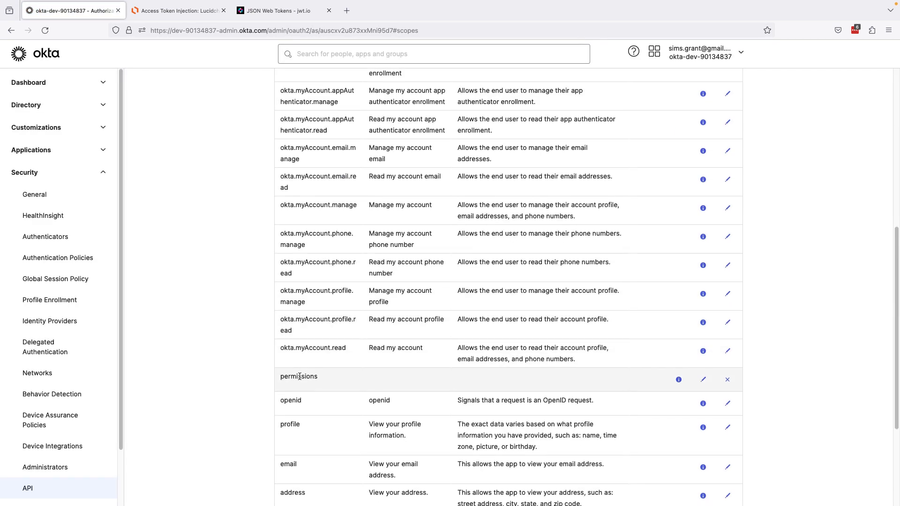
pyautogui.moveTo(318, 376); pyautogui.dragTo(302, 377)
pyautogui.click(704, 380)
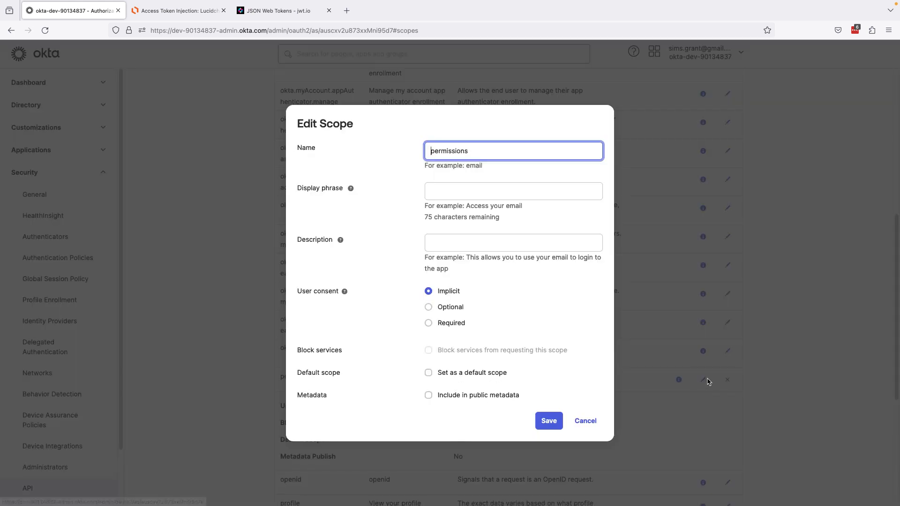
pyautogui.click(586, 421)
# Examine the permissions claim's value expression, token type and scope on Authorizer for Resource 1, closing it without saving.
pyautogui.scroll(10, 581, 398)
pyautogui.click(376, 169)
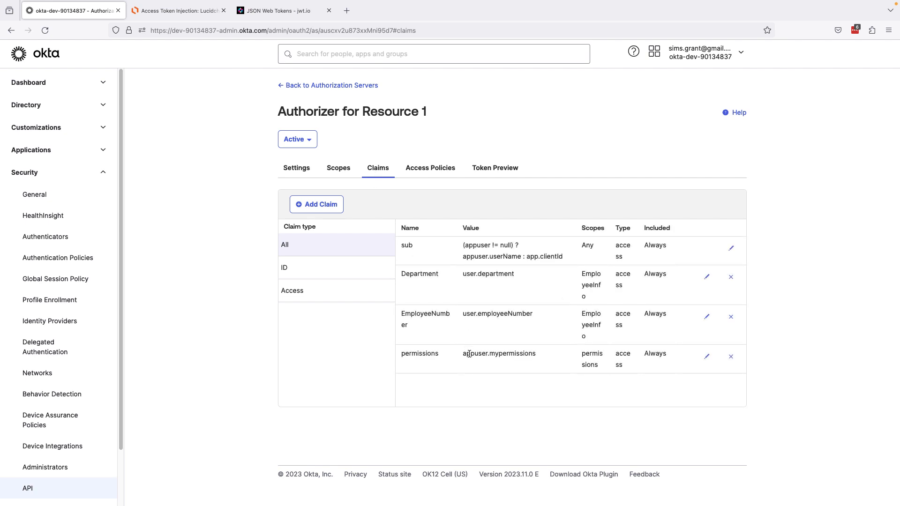
pyautogui.moveTo(401, 356); pyautogui.dragTo(486, 354)
pyautogui.moveTo(463, 312); pyautogui.dragTo(476, 324)
pyautogui.click(466, 355)
pyautogui.moveTo(466, 355); pyautogui.dragTo(537, 358)
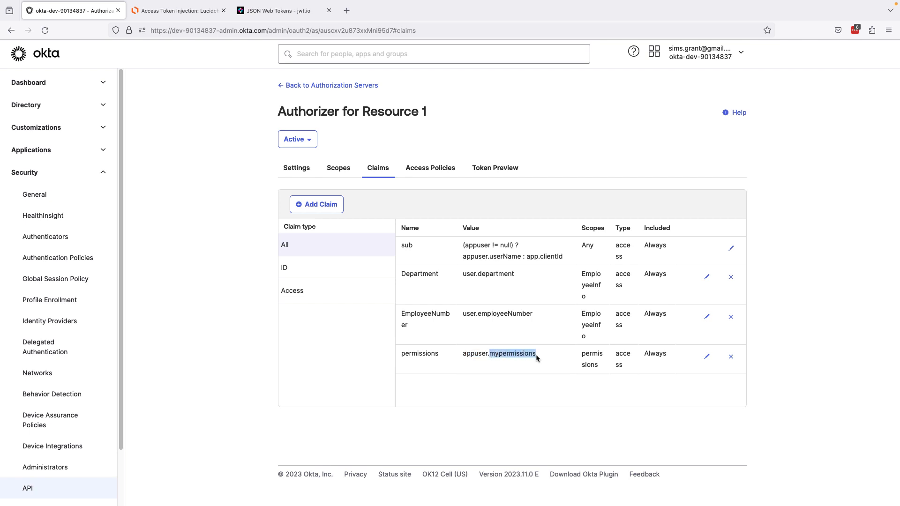
pyautogui.click(706, 357)
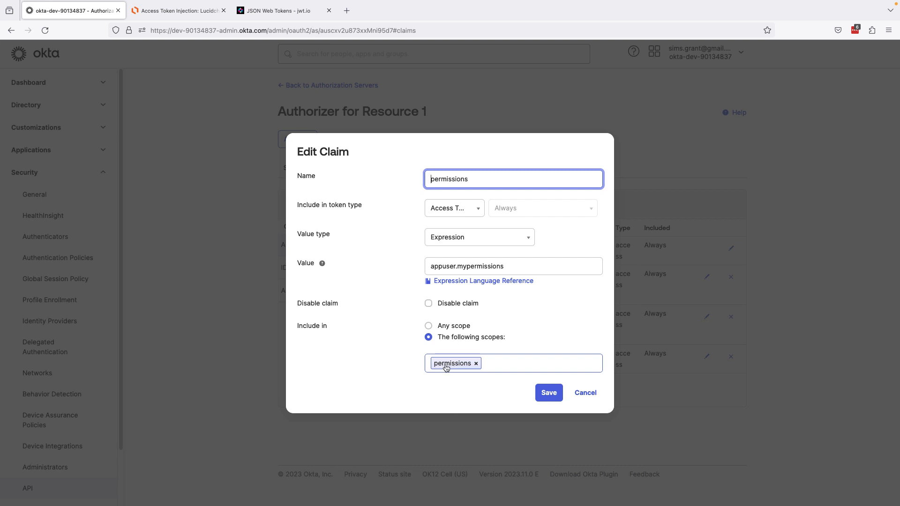
pyautogui.click(586, 393)
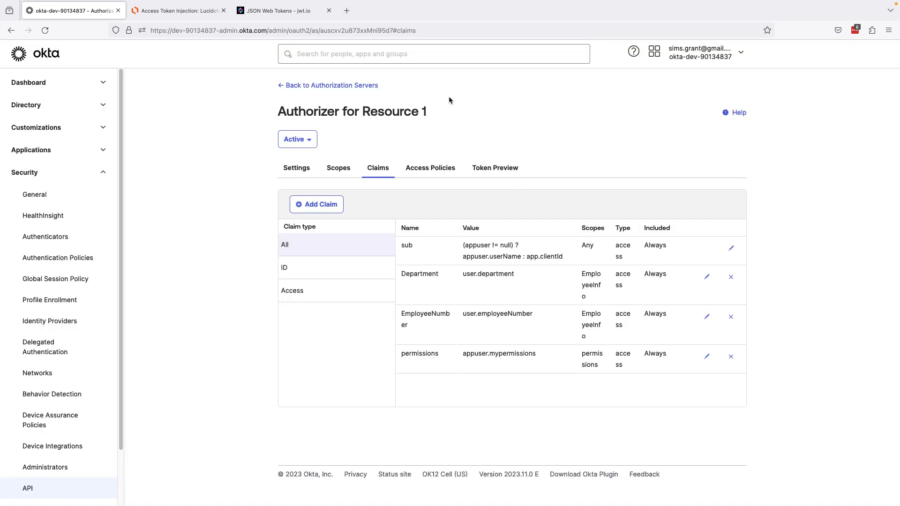
# Set up a token preview with Resource Developers 1 as the client and Authorization Code as the grant type.
pyautogui.click(502, 170)
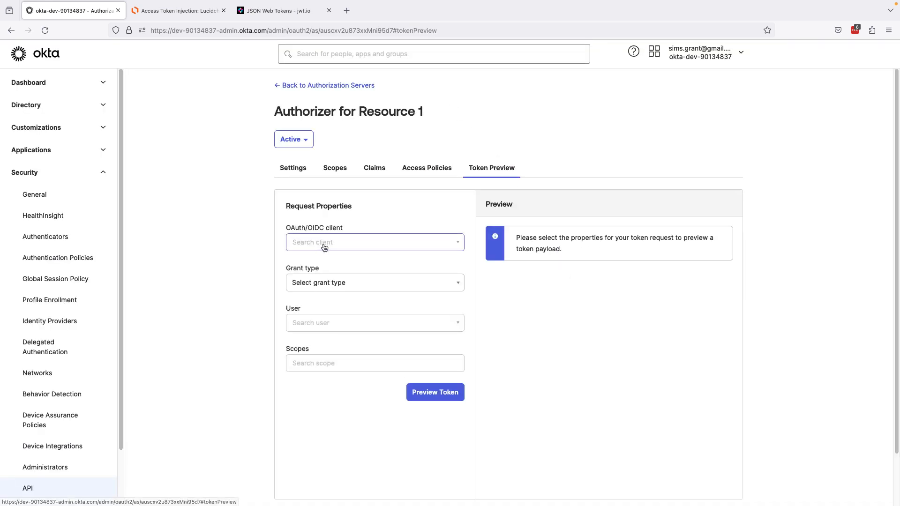
pyautogui.click(324, 243)
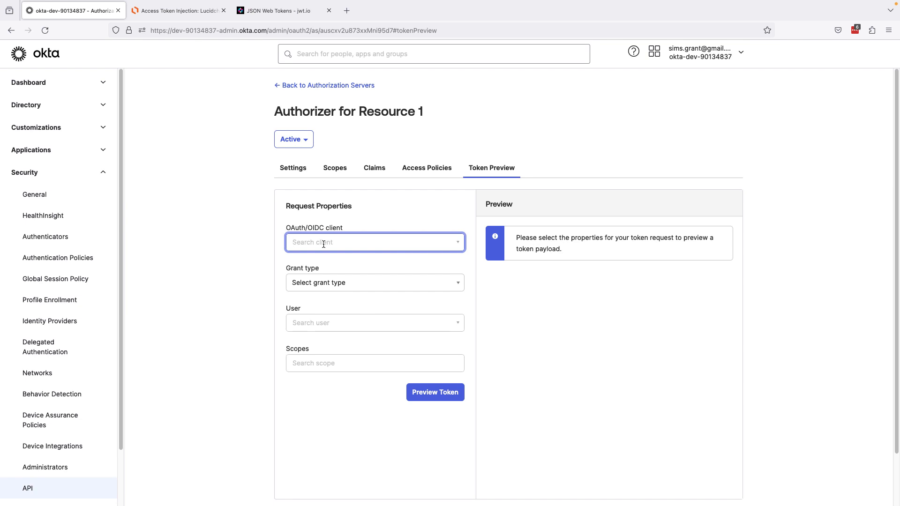
pyautogui.write('res')
pyautogui.click(331, 275)
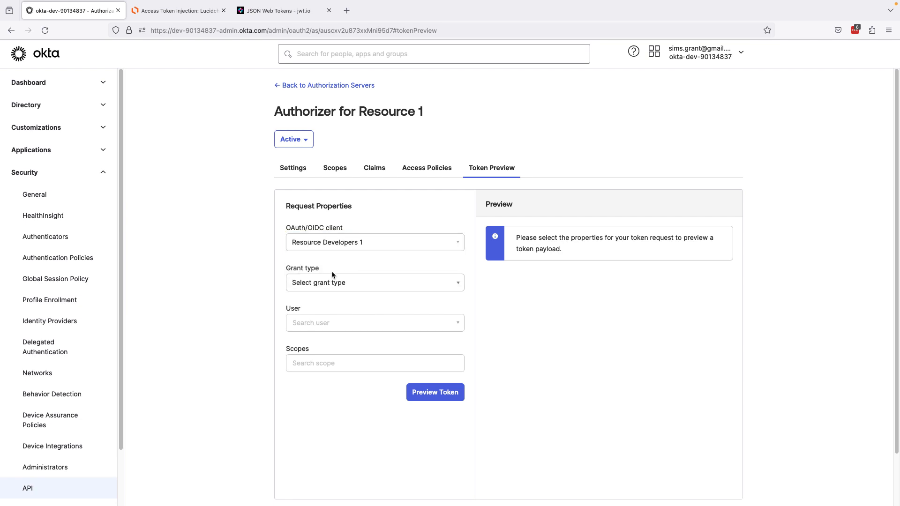
pyautogui.click(334, 286)
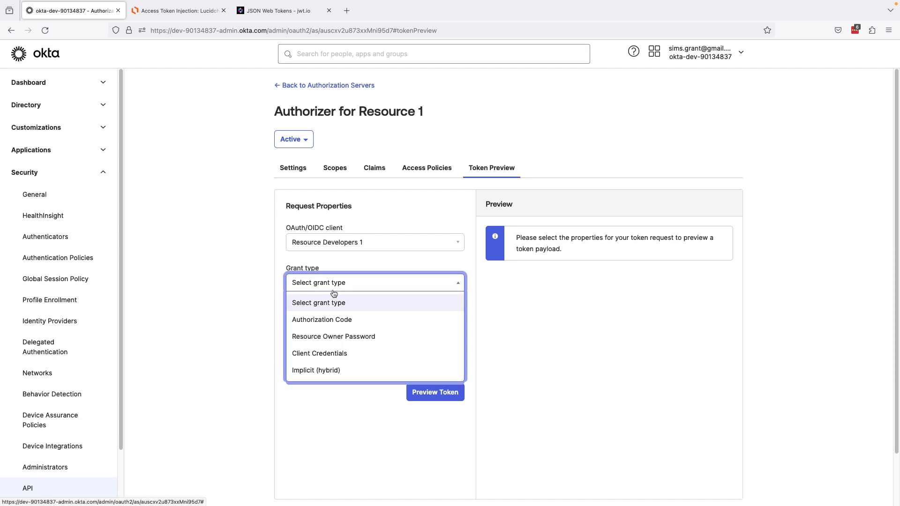
pyautogui.click(340, 319)
# Preview the token for User One with the permissions scope and examine the permissions claim in its payload.
pyautogui.write('us')
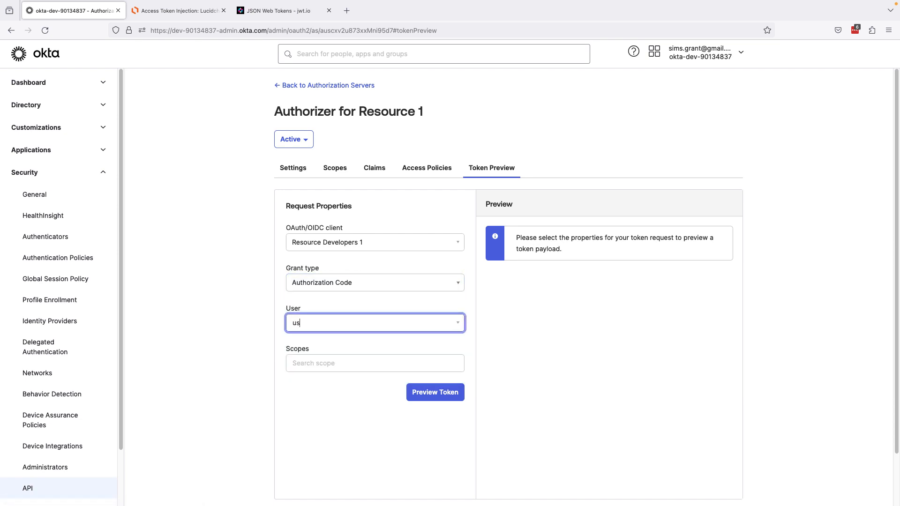
pyautogui.write('er')
pyautogui.click(345, 353)
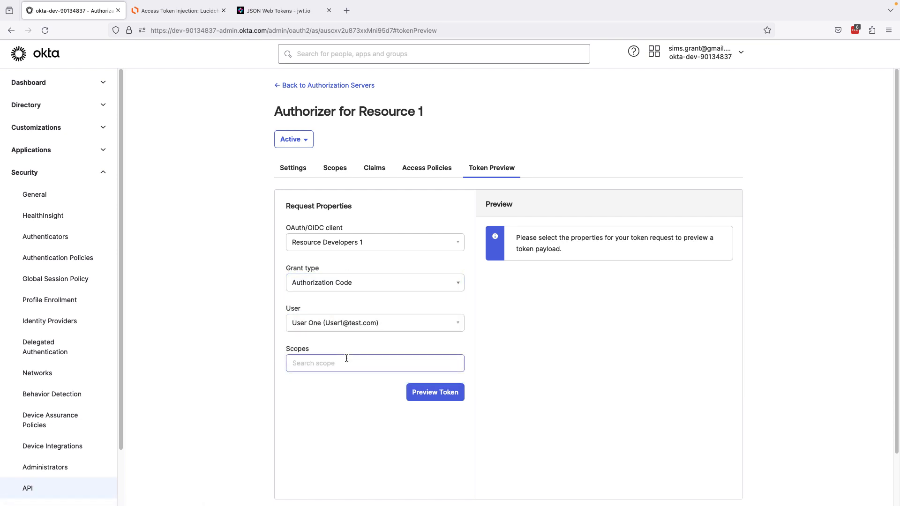
pyautogui.click(347, 359)
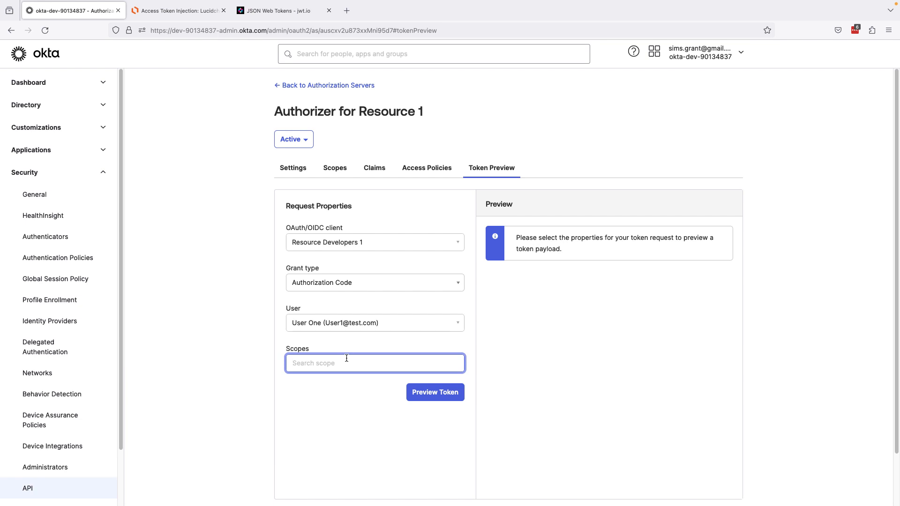
pyautogui.write('permissions')
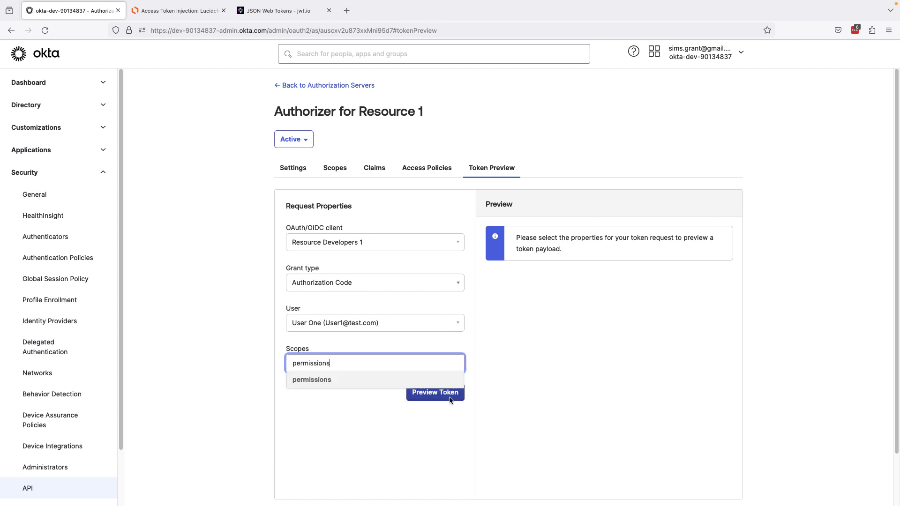
pyautogui.click(311, 379)
pyautogui.click(446, 393)
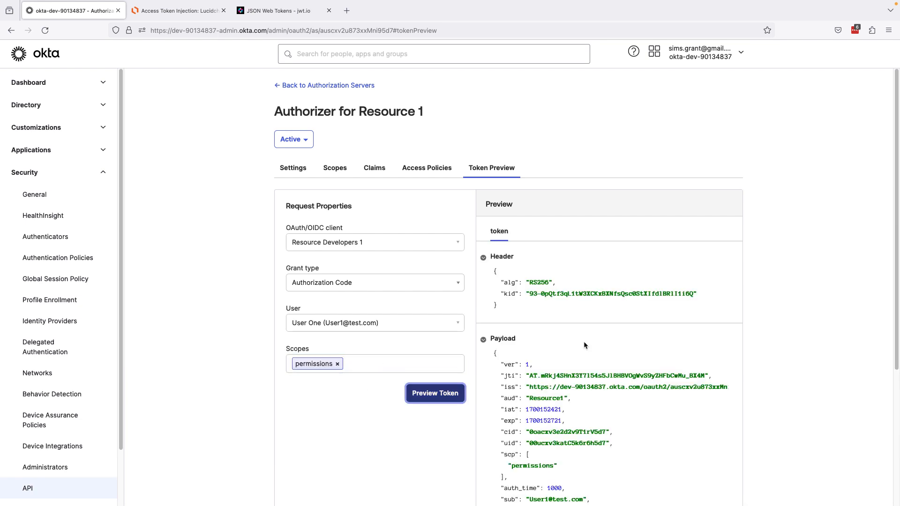
pyautogui.scroll(-3, 585, 346)
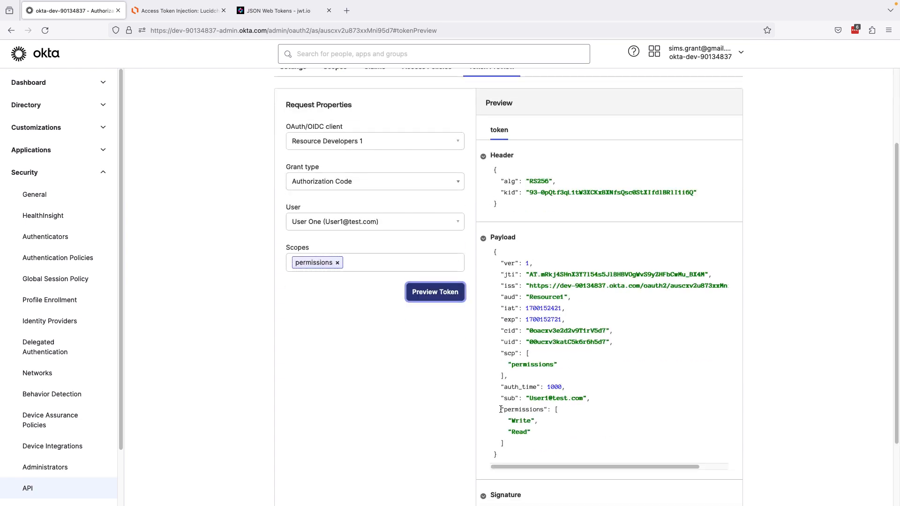
pyautogui.moveTo(501, 410); pyautogui.dragTo(570, 444)
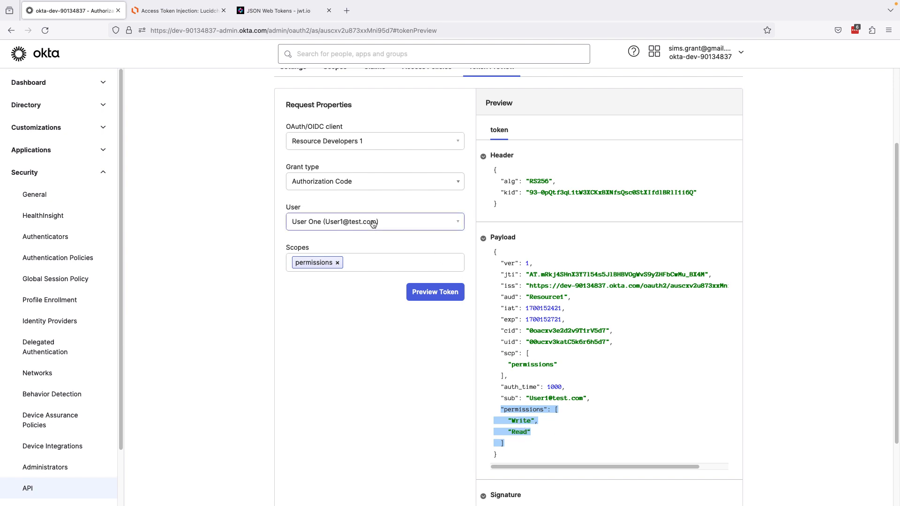
# Preview the token for User Two with the same client and scope, and examine its permissions claim.
pyautogui.click(336, 217)
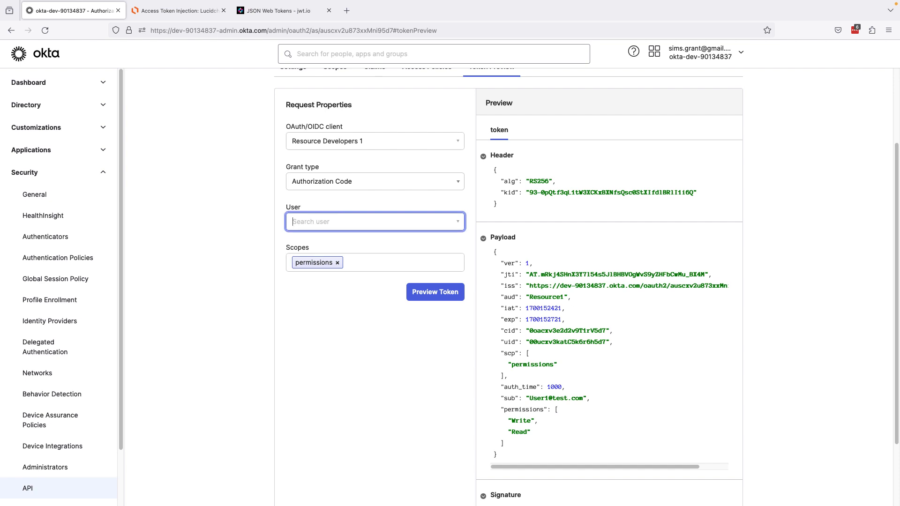
pyautogui.write('user')
pyautogui.click(329, 238)
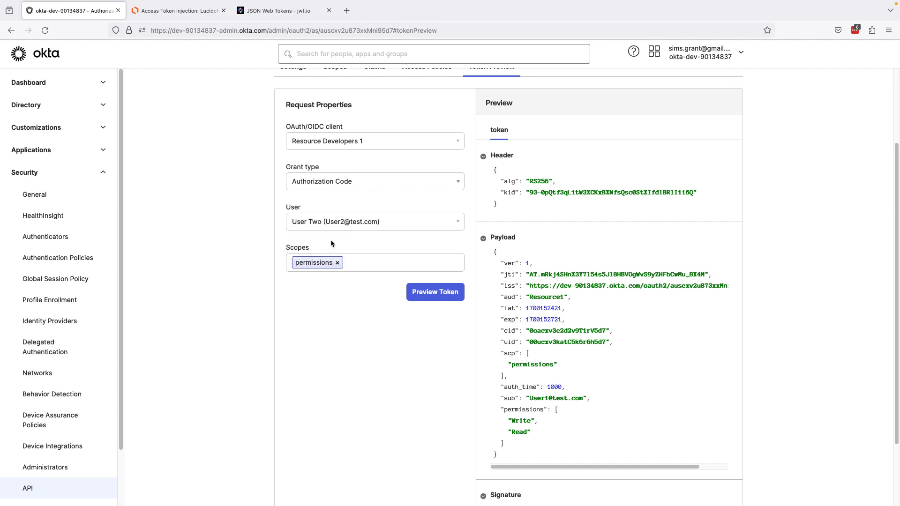
pyautogui.click(434, 295)
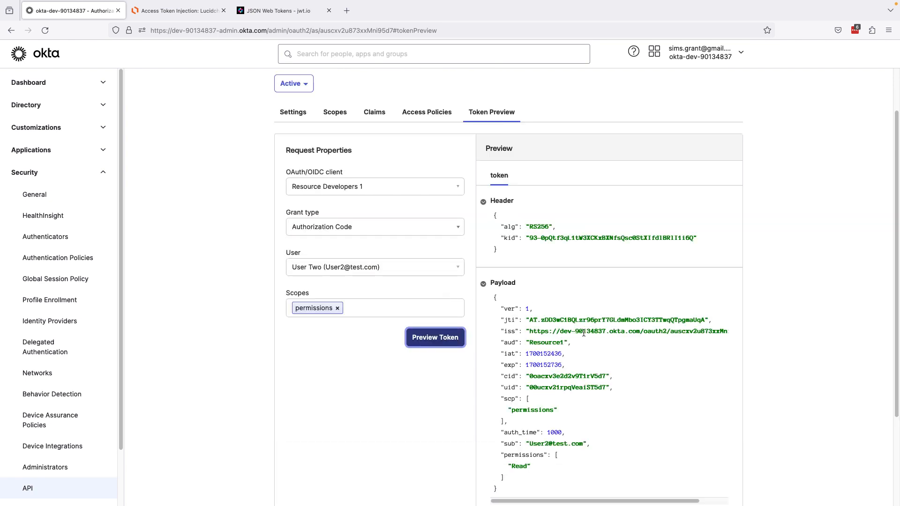
pyautogui.scroll(-2, 506, 369)
pyautogui.moveTo(505, 368); pyautogui.dragTo(567, 388)
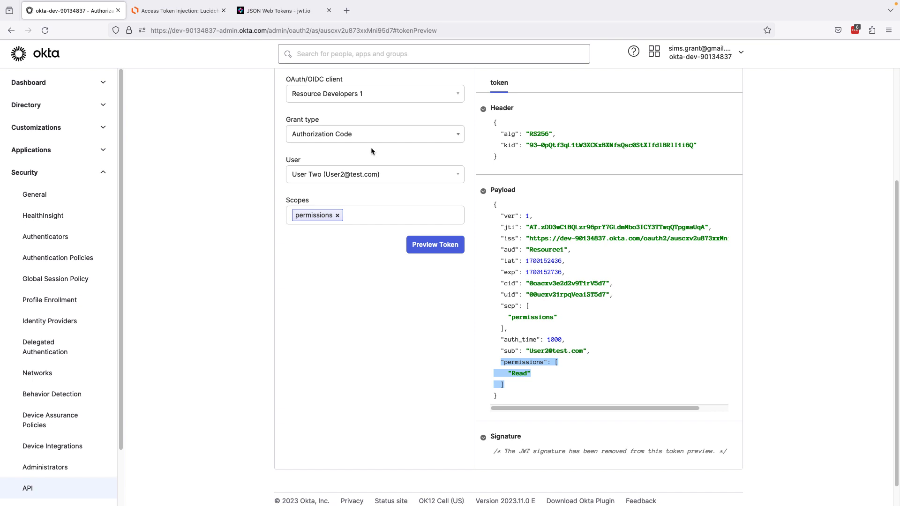
# Switch to Postman, review the OIDC Test request's OAuth 2.0 token configuration and request a new access token.
pyautogui.moveTo(894, 318)
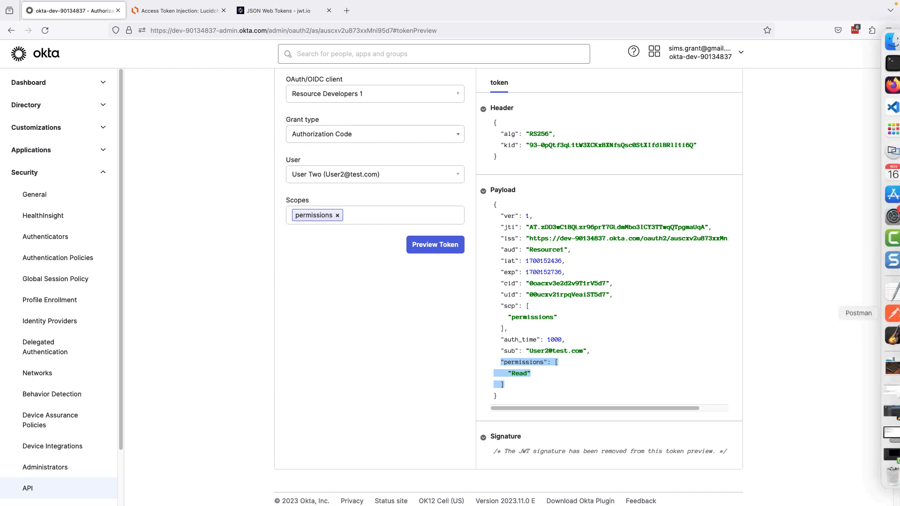
pyautogui.click(886, 314)
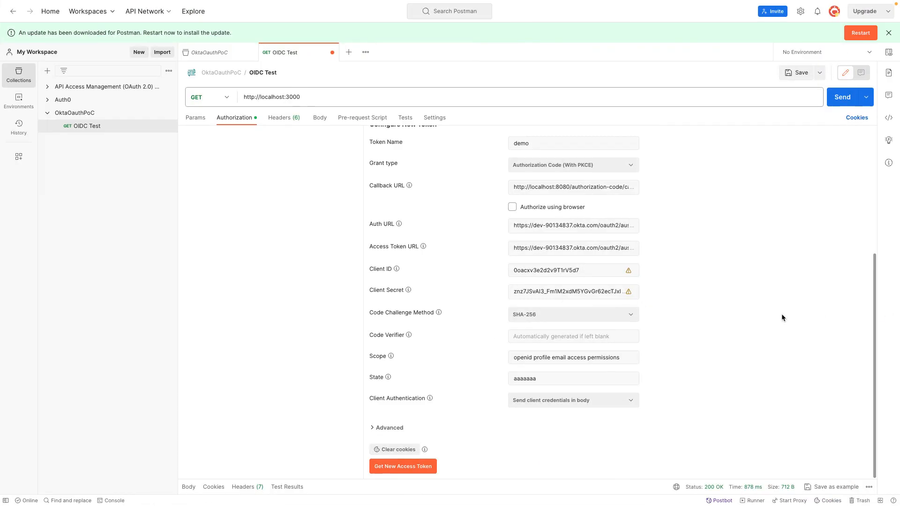
pyautogui.scroll(5, 586, 232)
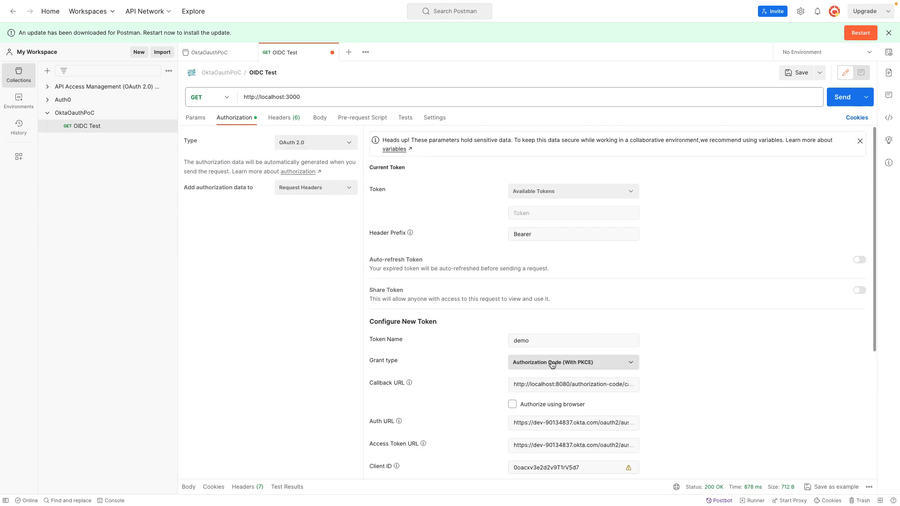
pyautogui.scroll(-1, 612, 340)
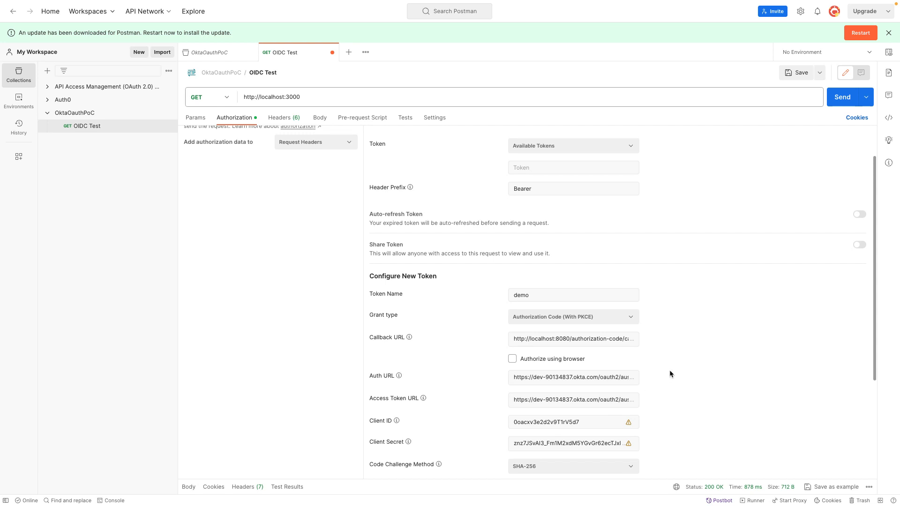
pyautogui.scroll(-3, 669, 371)
pyautogui.click(404, 466)
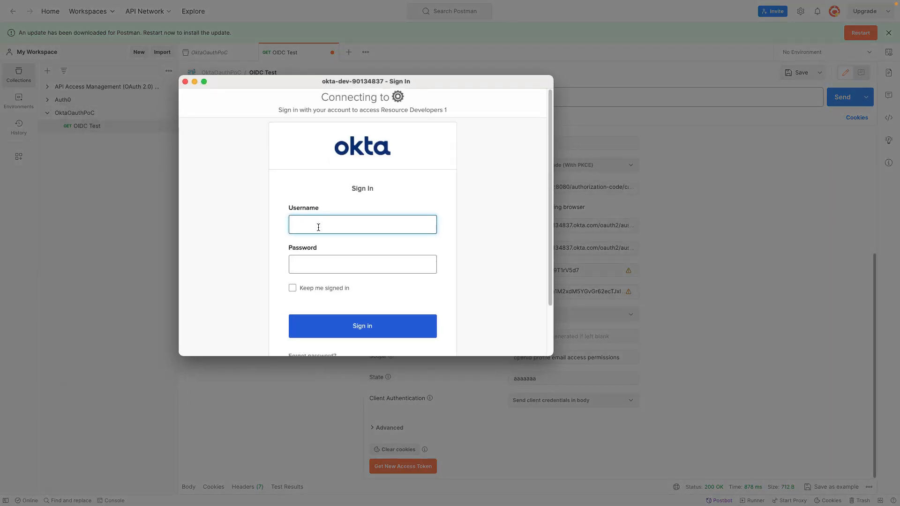
# Sign in to Okta with User One's username and password copied from Visual Studio Code, and proceed to the issued token's details.
pyautogui.click(883, 107)
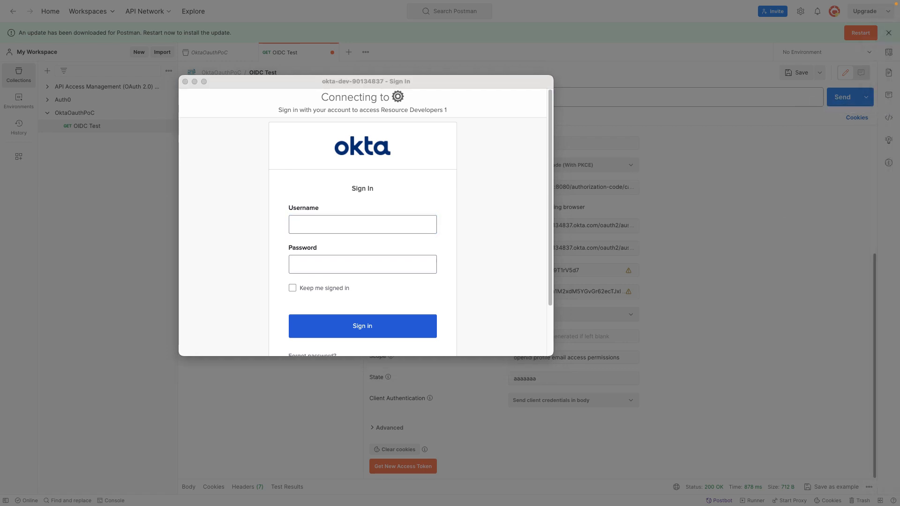
pyautogui.click(357, 230)
pyautogui.press('super+v')
pyautogui.press('super+Tab')
pyautogui.click(353, 264)
pyautogui.press('super+v')
pyautogui.click(369, 323)
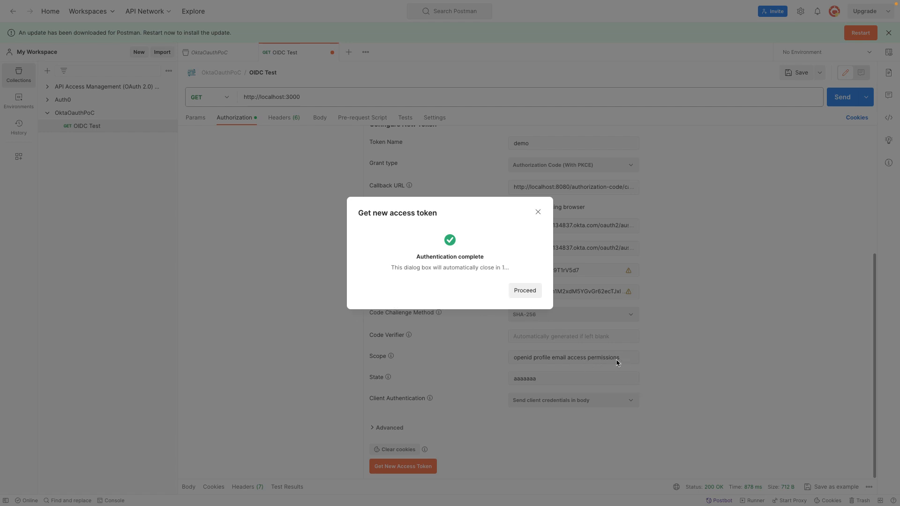
pyautogui.click(524, 292)
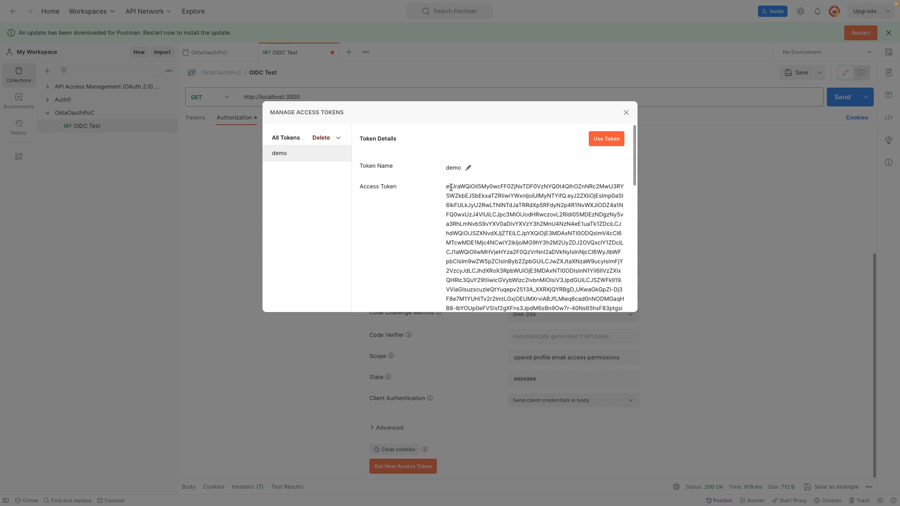
# Copy User One's access token, decode it on jwt.io in Firefox and examine the permissions claim in its payload.
pyautogui.moveTo(447, 186); pyautogui.dragTo(562, 266)
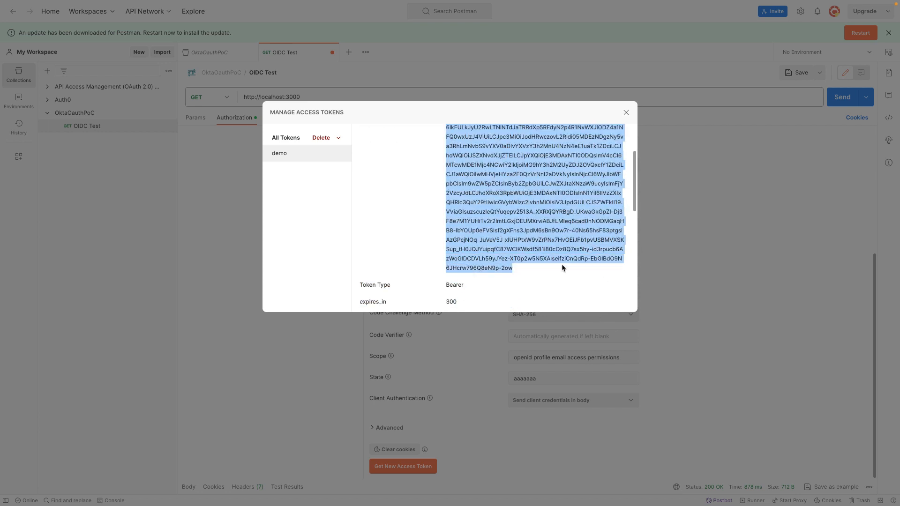
pyautogui.moveTo(899, 42)
pyautogui.click(884, 84)
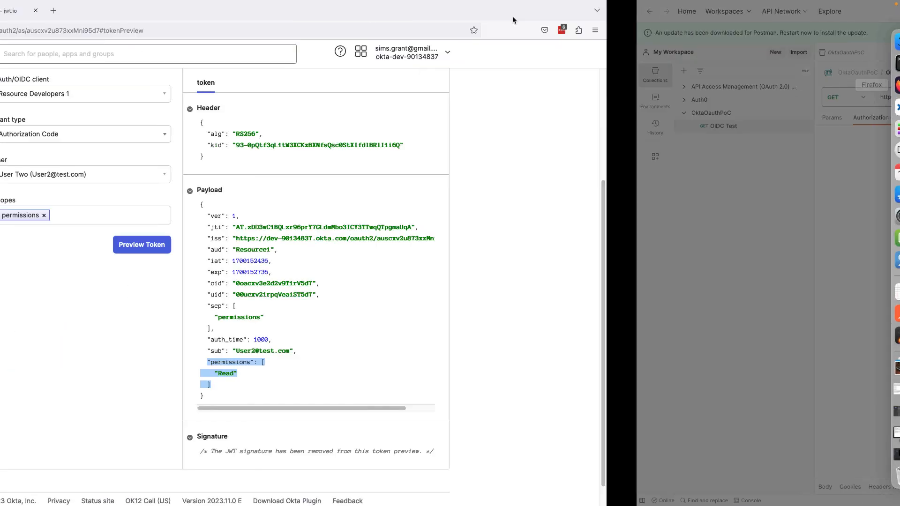
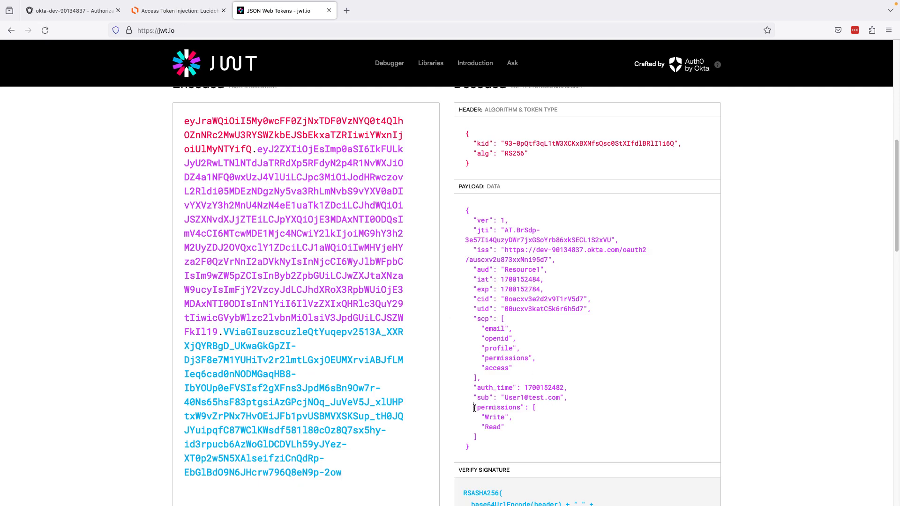
pyautogui.moveTo(474, 408); pyautogui.dragTo(575, 435)
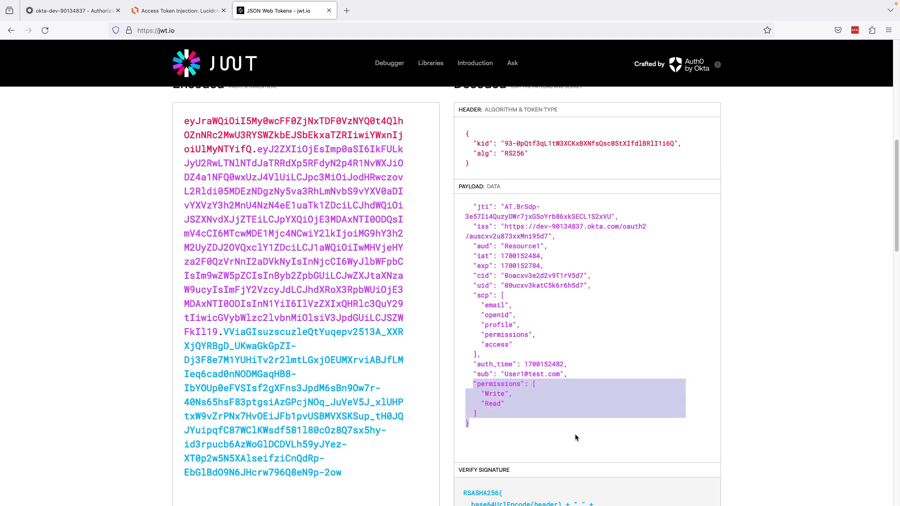
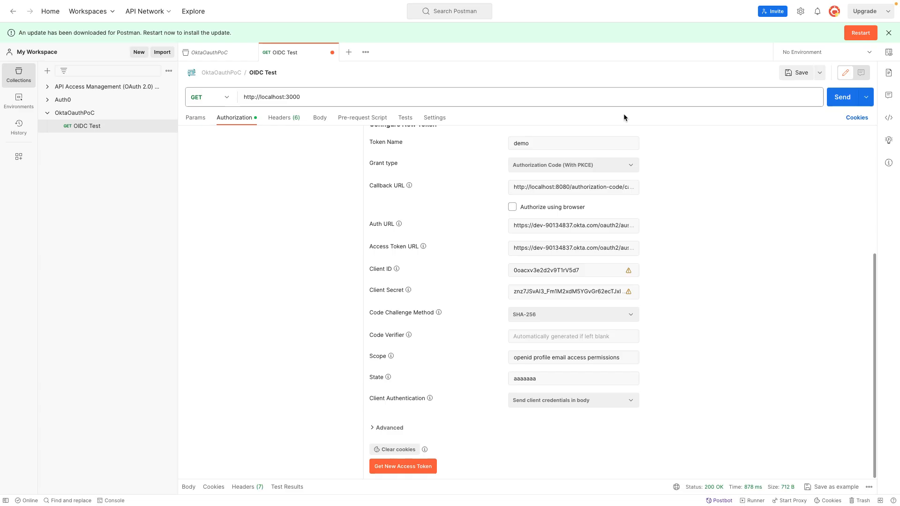
# Back in Postman, clear the cookies and request a new access token, signing in with User Two's username and password from Visual Studio Code.
pyautogui.click(394, 450)
pyautogui.click(417, 472)
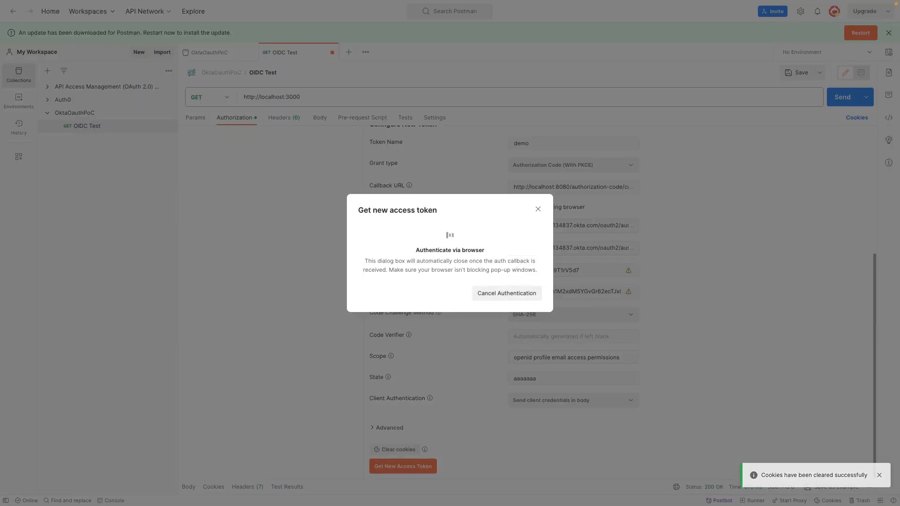
pyautogui.moveTo(898, 263)
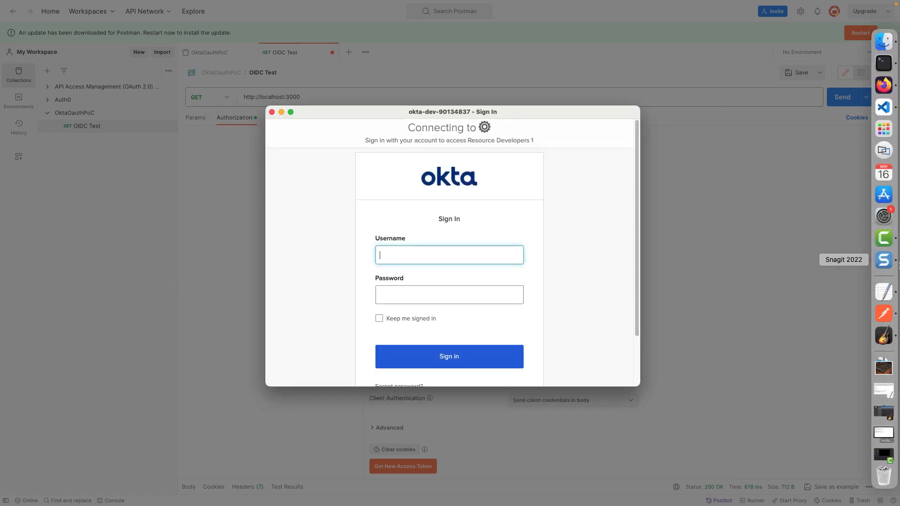
pyautogui.click(882, 113)
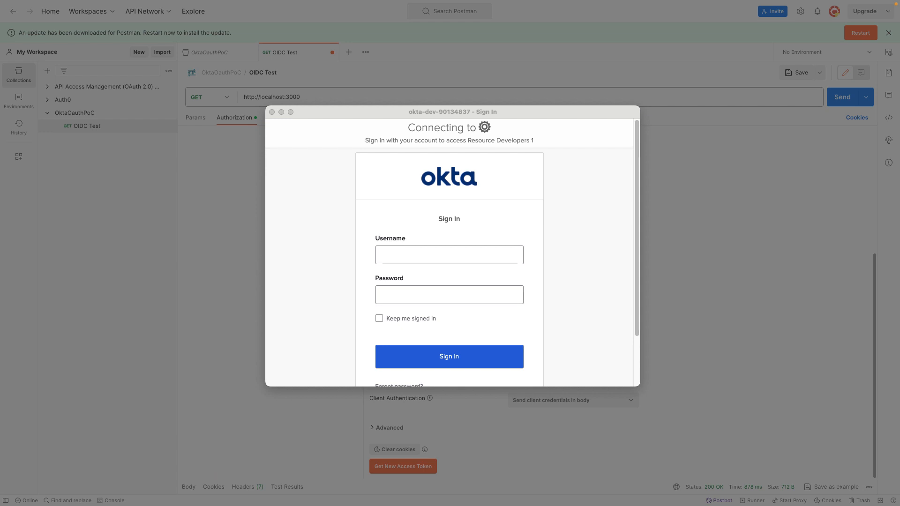
pyautogui.click(431, 258)
pyautogui.press('super+v')
pyautogui.click(416, 292)
pyautogui.press('super+v')
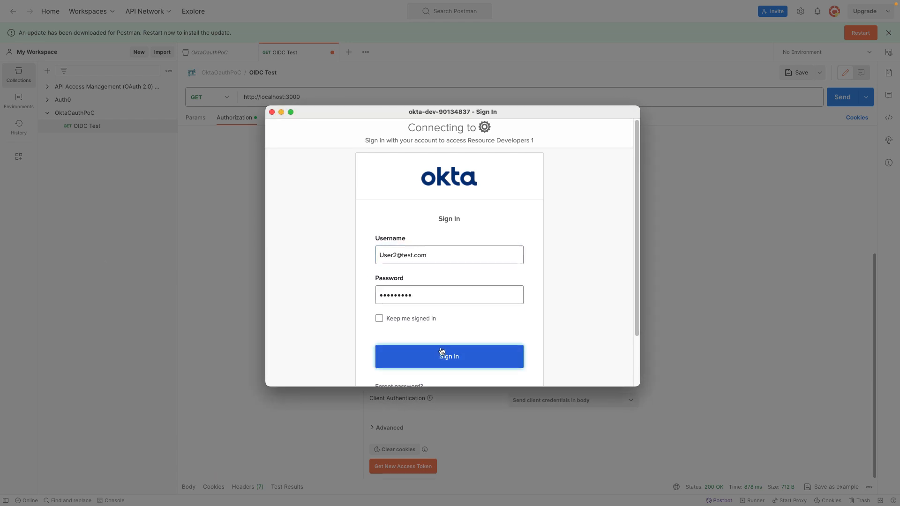
pyautogui.click(440, 358)
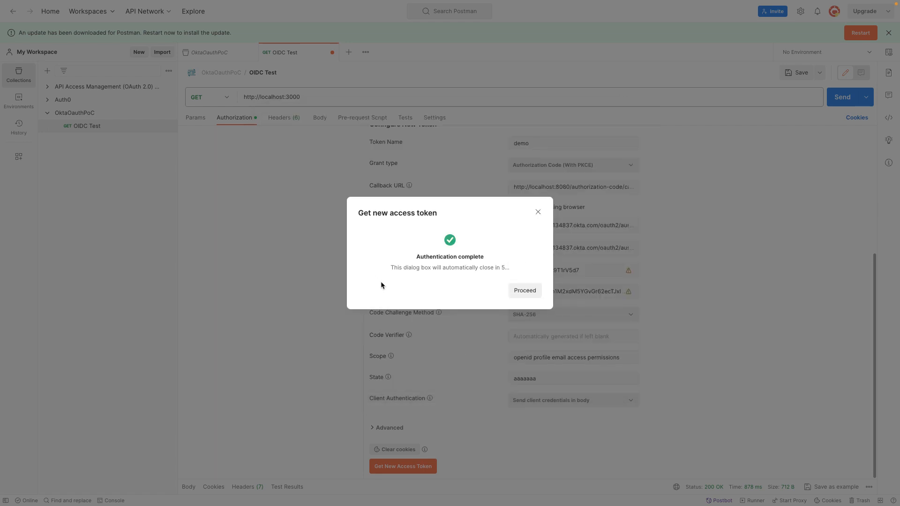
pyautogui.click(518, 294)
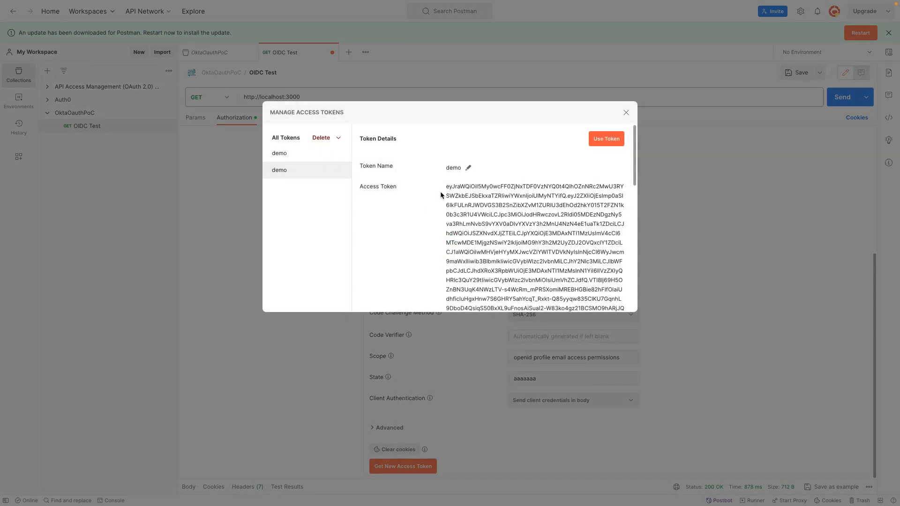
# Copy User Two's access token, decode it on jwt.io in Firefox in place of the previous one and examine its permissions claim.
pyautogui.moveTo(446, 186); pyautogui.dragTo(568, 240)
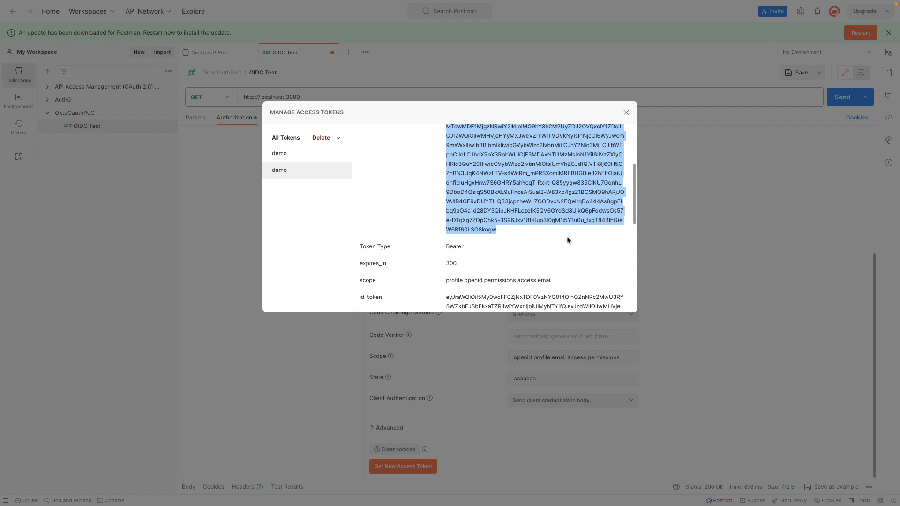
pyautogui.moveTo(884, 62)
pyautogui.click(884, 85)
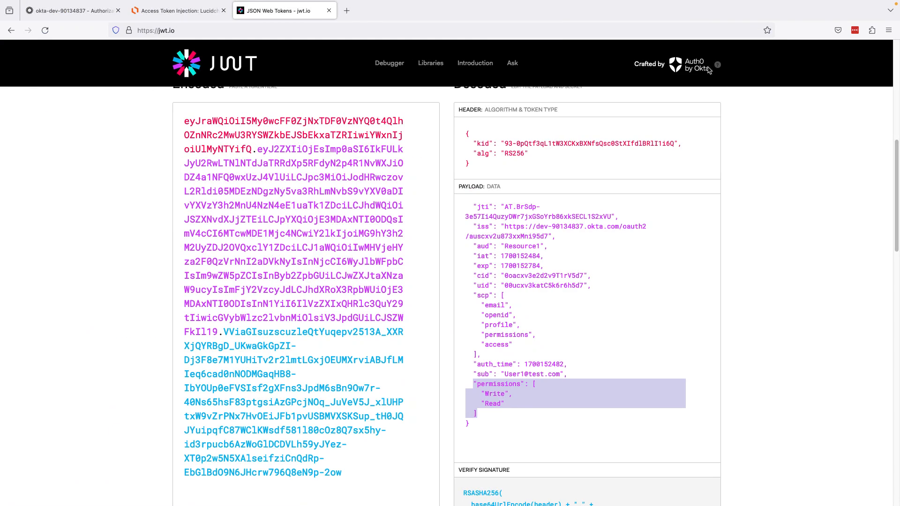
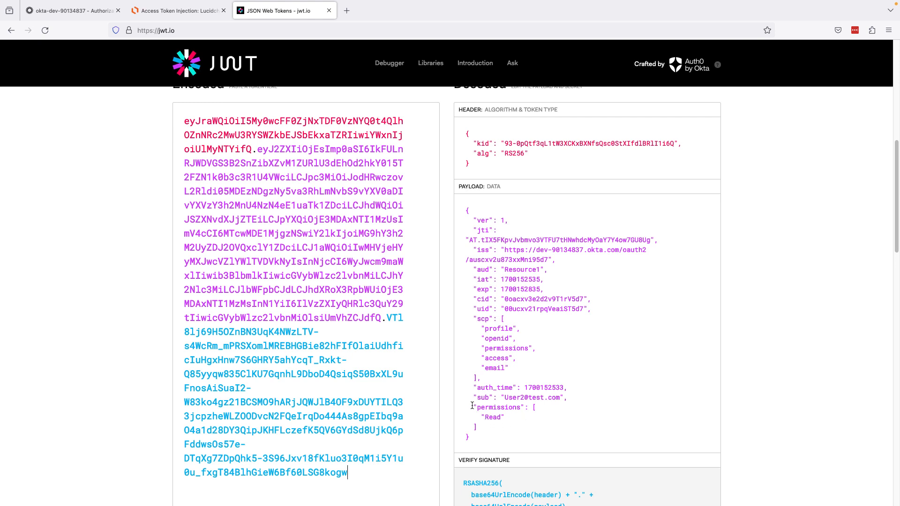
pyautogui.moveTo(472, 406); pyautogui.dragTo(541, 405)
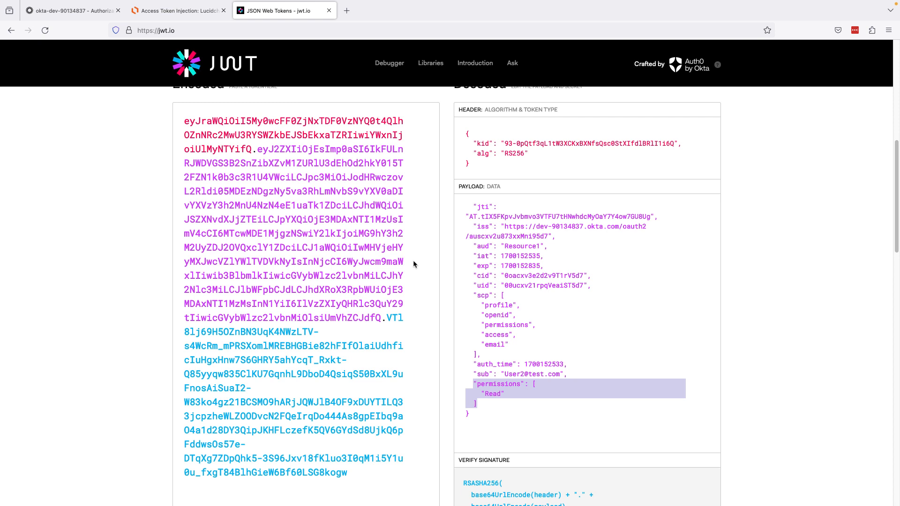
pyautogui.click(710, 6)
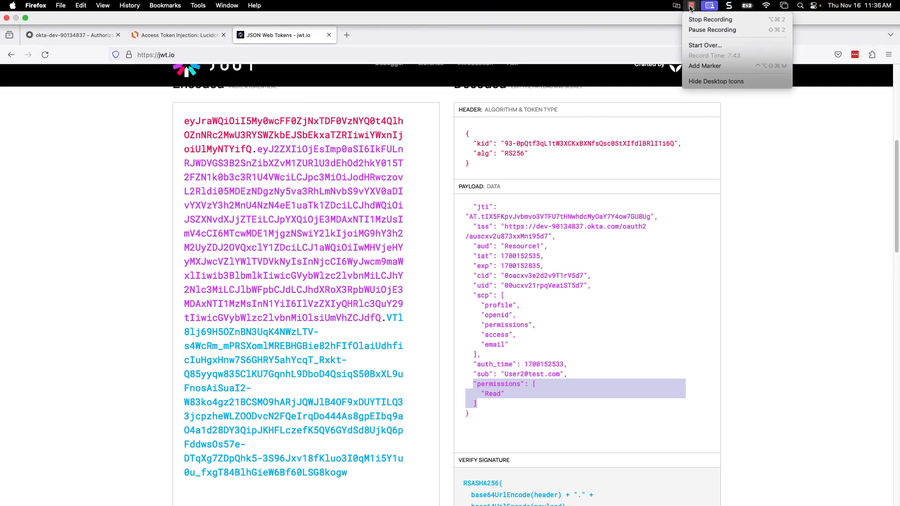